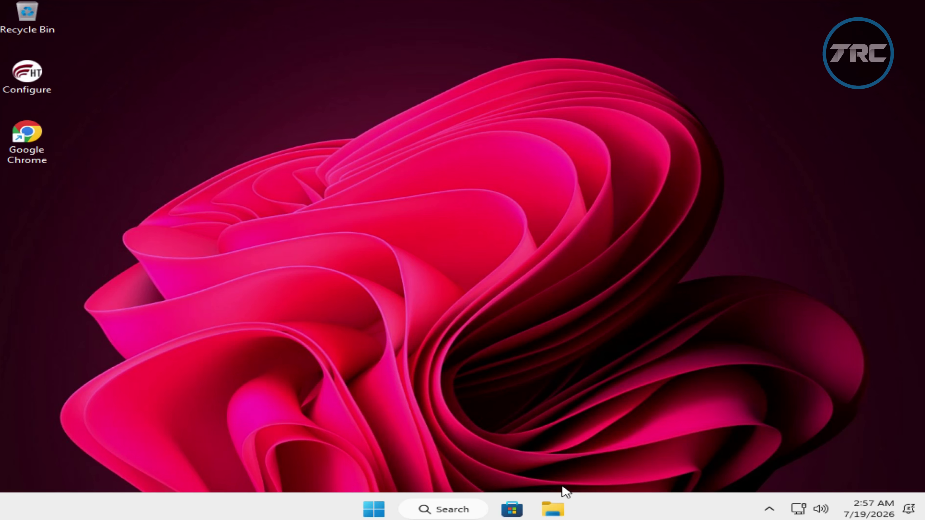
# - Open the properties of the Shared folder on New Volume (E:) in File Explorer
pyautogui.click(560, 505)
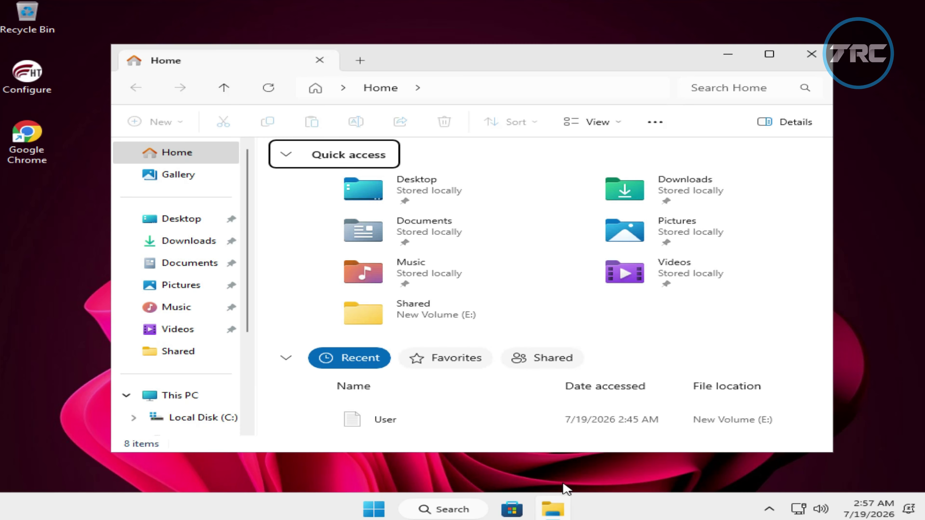
pyautogui.click(192, 395)
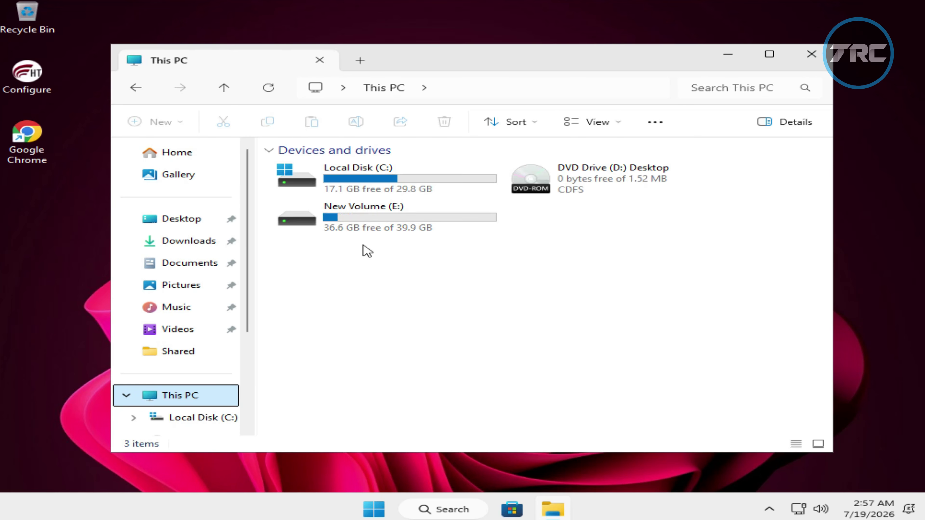
pyautogui.click(377, 229)
pyautogui.doubleClick(379, 230)
pyautogui.click(371, 229)
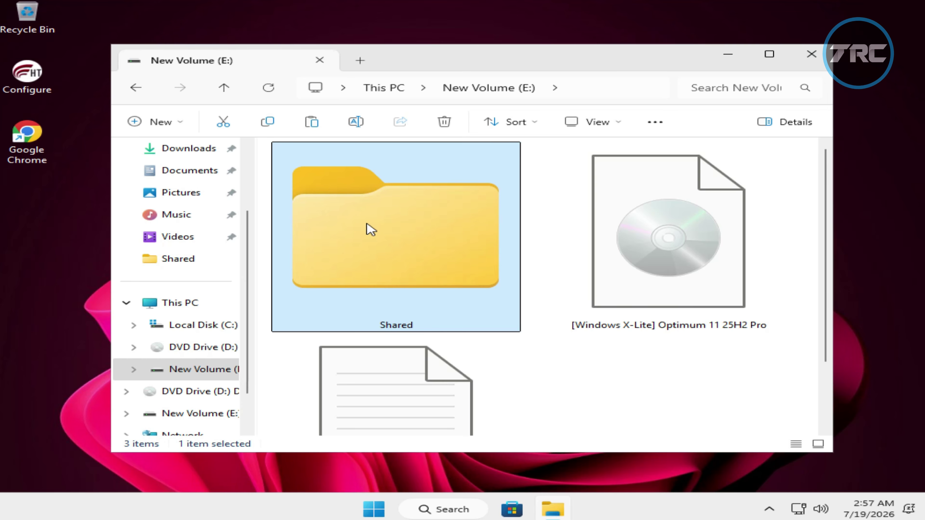
pyautogui.rightClick(370, 228)
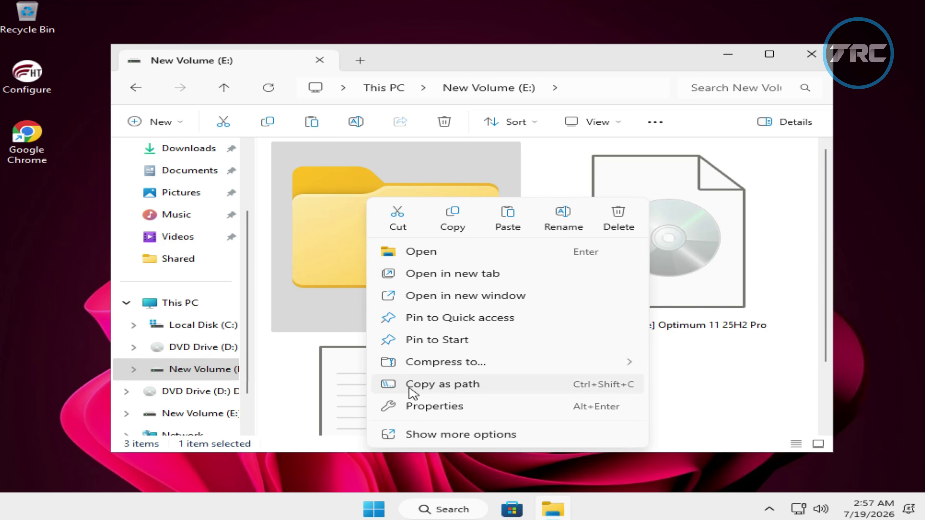
pyautogui.click(415, 407)
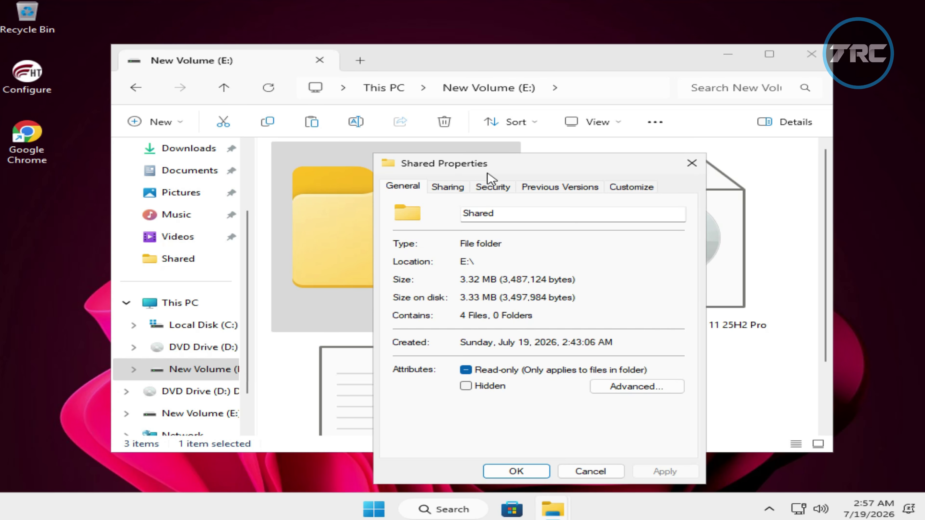
pyautogui.moveTo(491, 168); pyautogui.dragTo(410, 105)
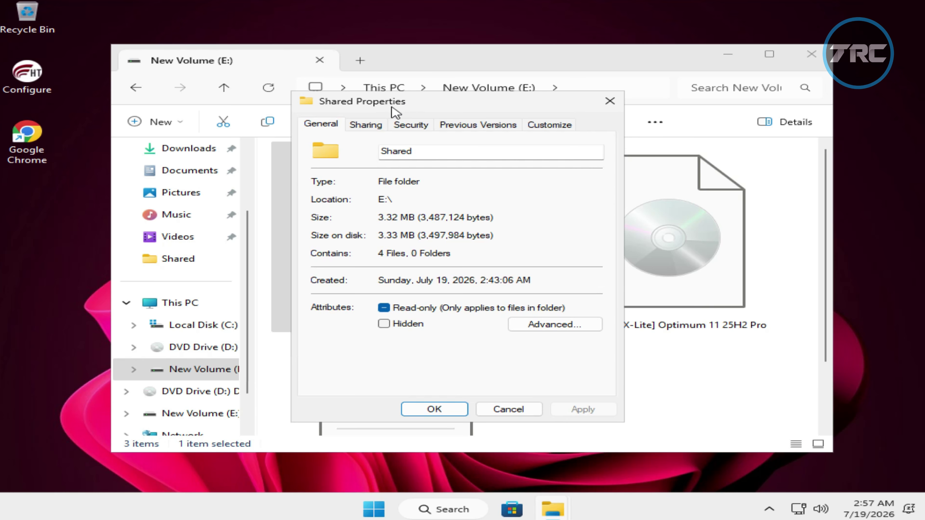
# - Turn on Share this folder in Advanced Sharing and remove the Everyone group from the share permissions
pyautogui.click(375, 126)
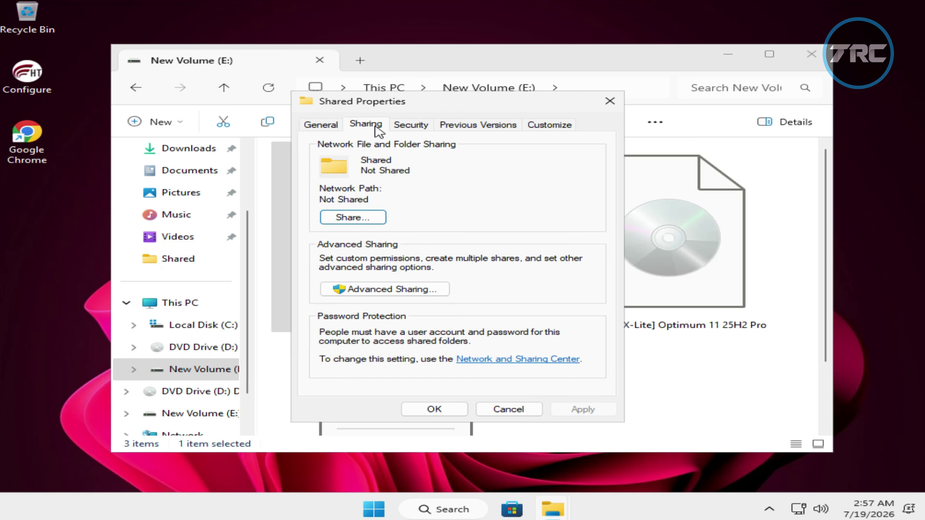
pyautogui.click(406, 290)
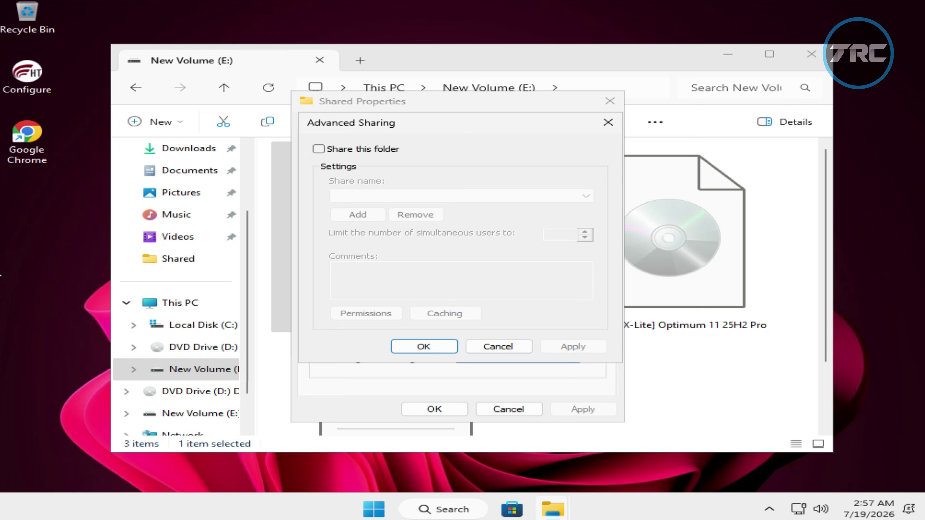
pyautogui.click(388, 150)
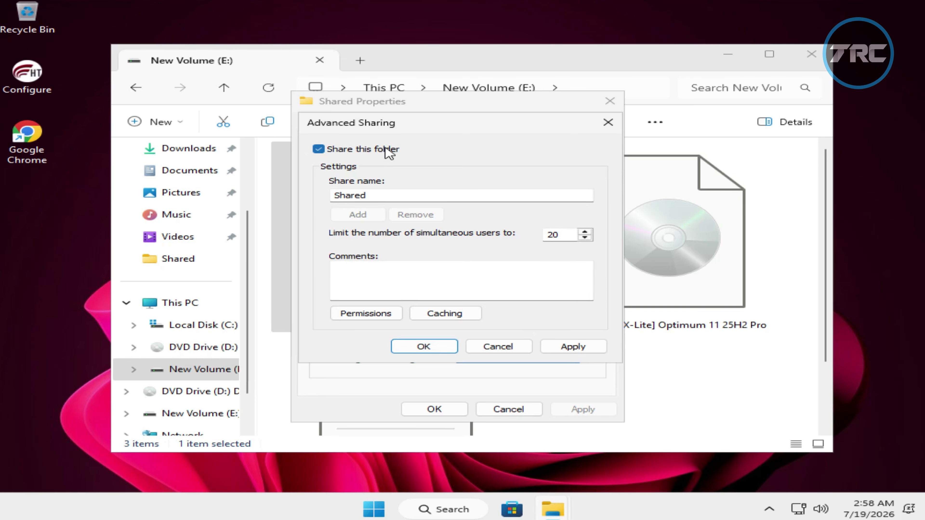
pyautogui.click(373, 316)
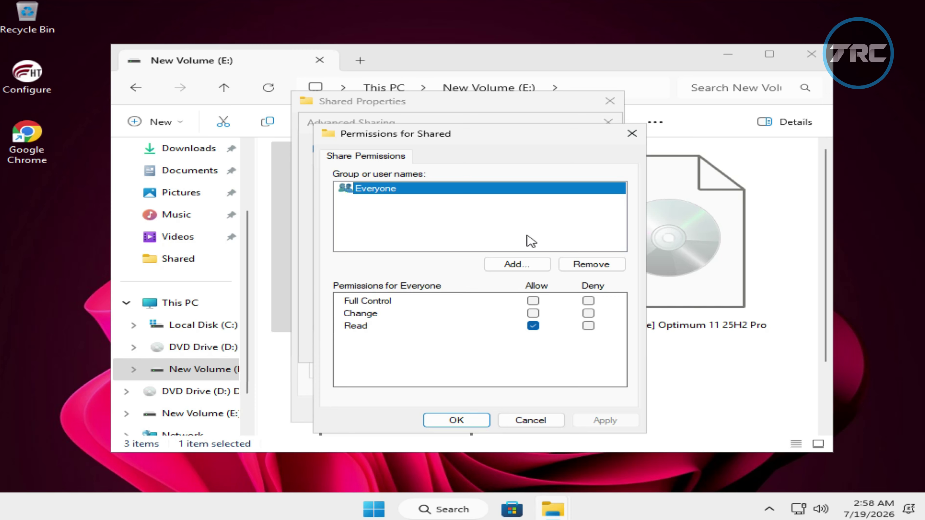
pyautogui.click(581, 268)
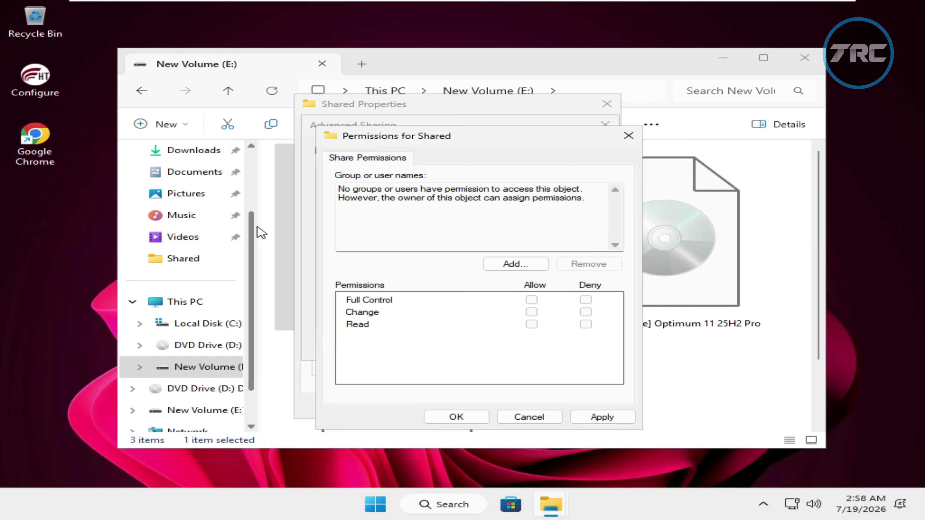
# - Open the User text file on New Volume (E:) and select its whole net user command for copying
pyautogui.press('Escape')
pyautogui.press('Escape')
pyautogui.press('Escape')
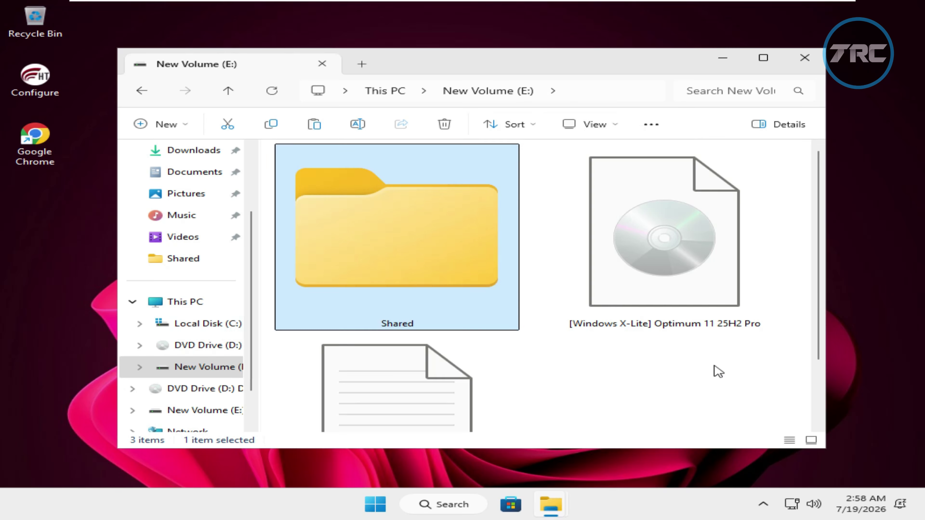
pyautogui.click(716, 372)
pyautogui.scroll(-2, 469, 349)
pyautogui.doubleClick(470, 343)
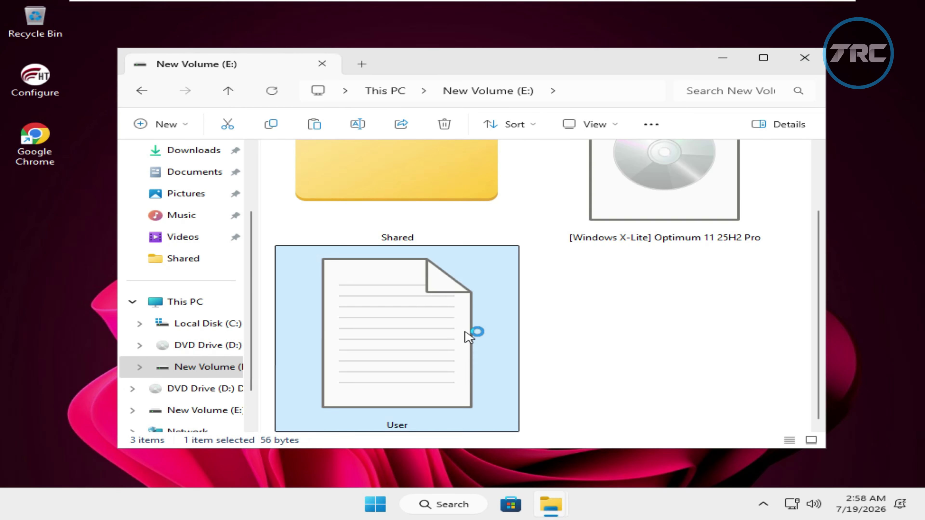
pyautogui.moveTo(548, 114); pyautogui.dragTo(79, 91)
pyautogui.rightClick(159, 117)
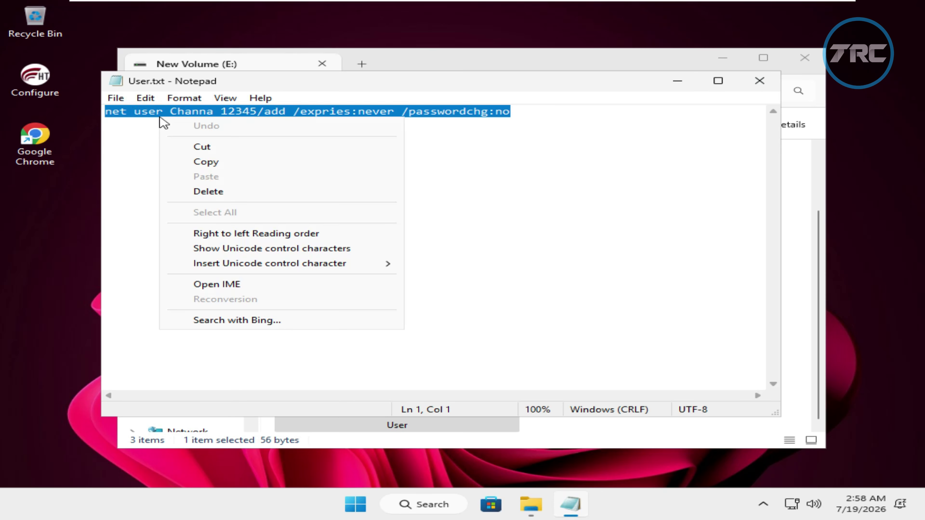
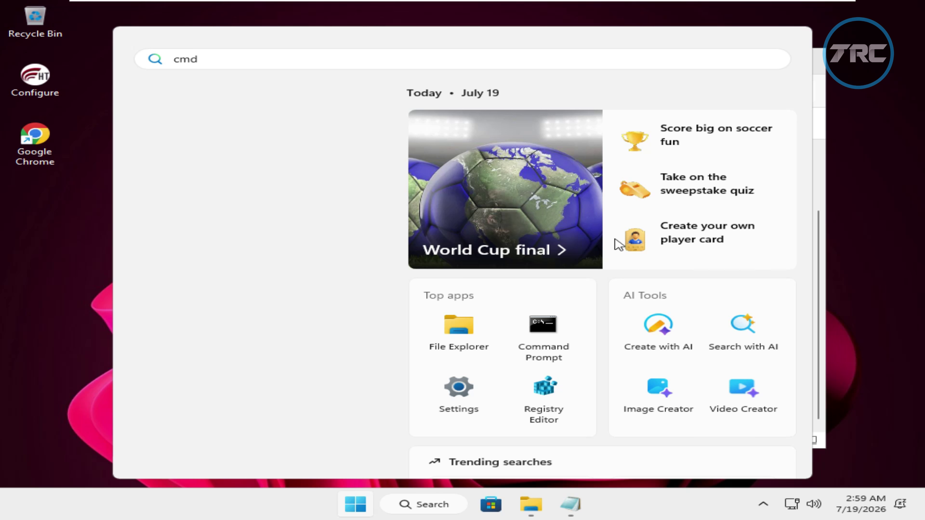
# - Search for cmd and run Command Prompt as administrator
pyautogui.write('cmd')
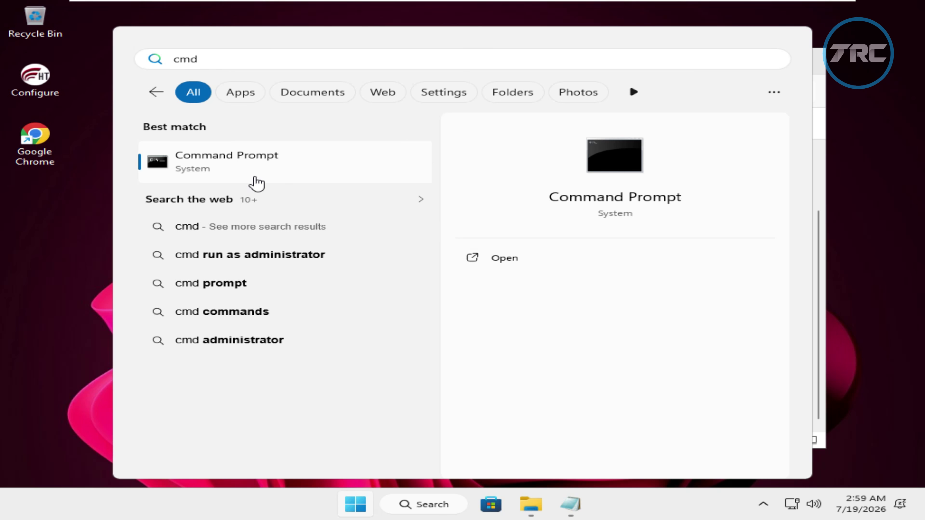
pyautogui.rightClick(249, 174)
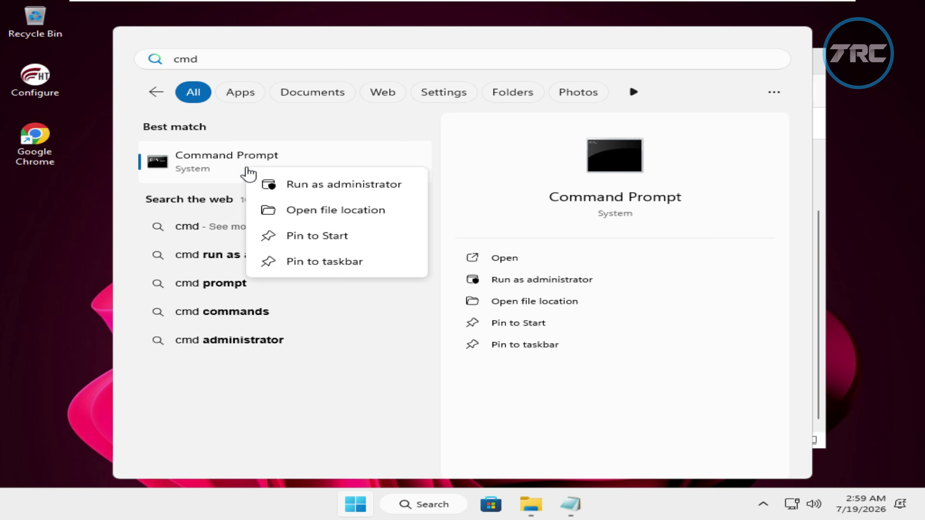
pyautogui.click(277, 193)
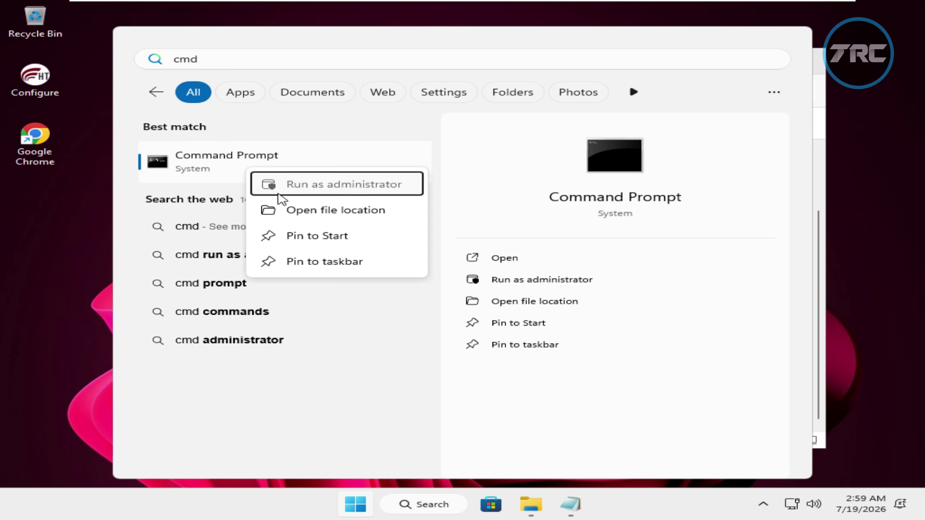
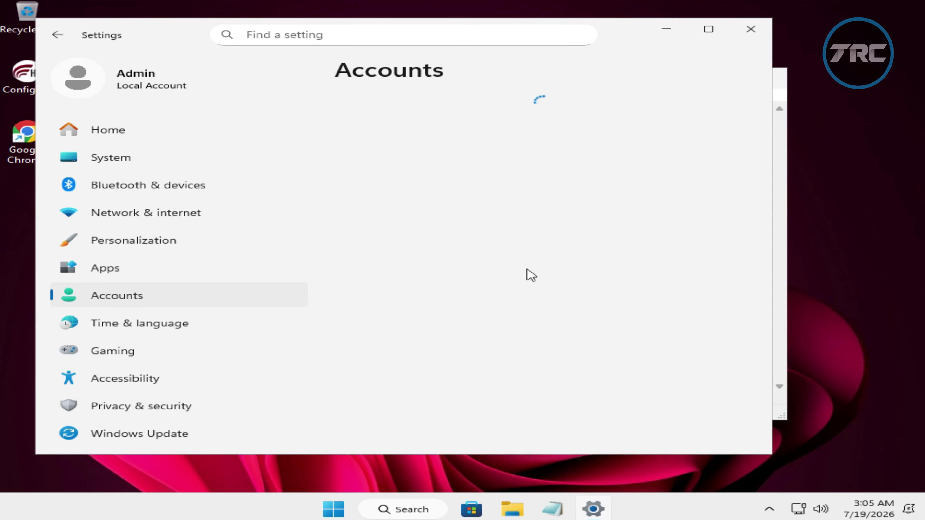
# - Open Other users in the Accounts settings and expand the local account's entry to check it
pyautogui.scroll(-10, 501, 263)
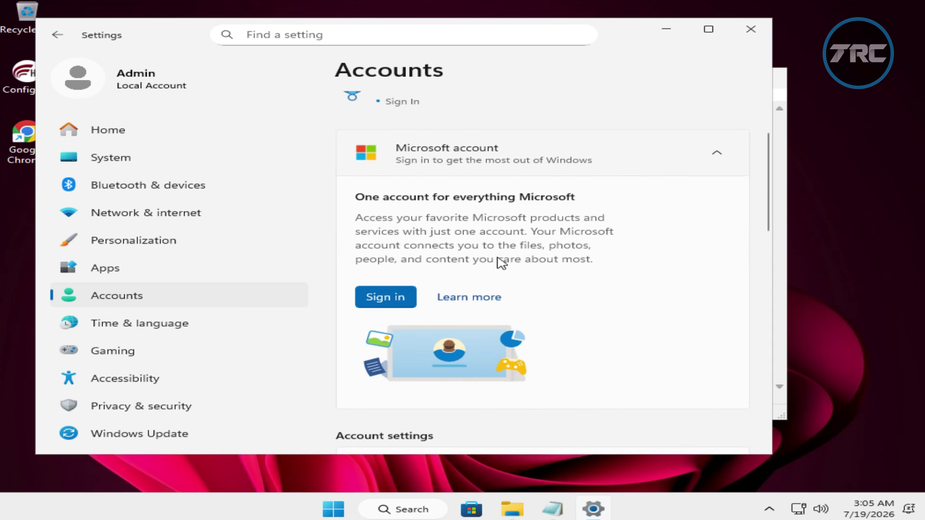
pyautogui.scroll(-5, 501, 263)
pyautogui.scroll(1, 497, 265)
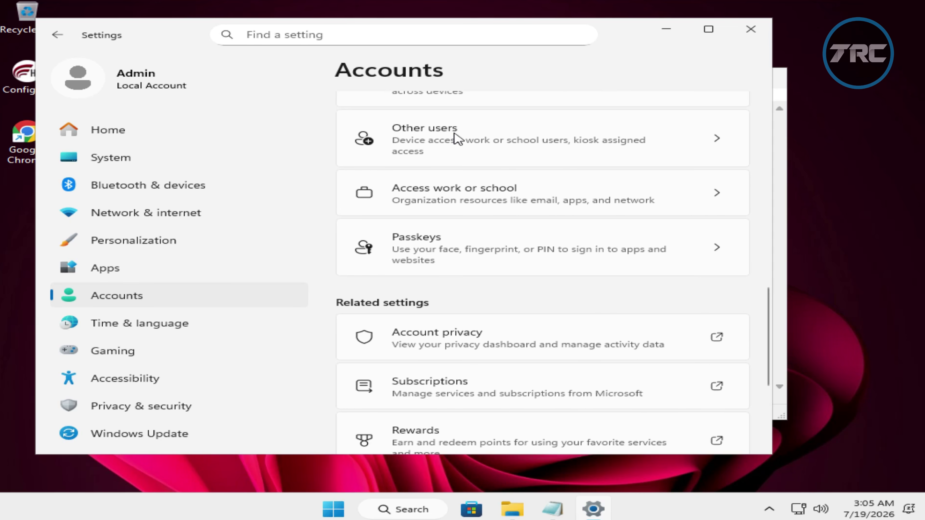
pyautogui.click(457, 138)
pyautogui.click(440, 201)
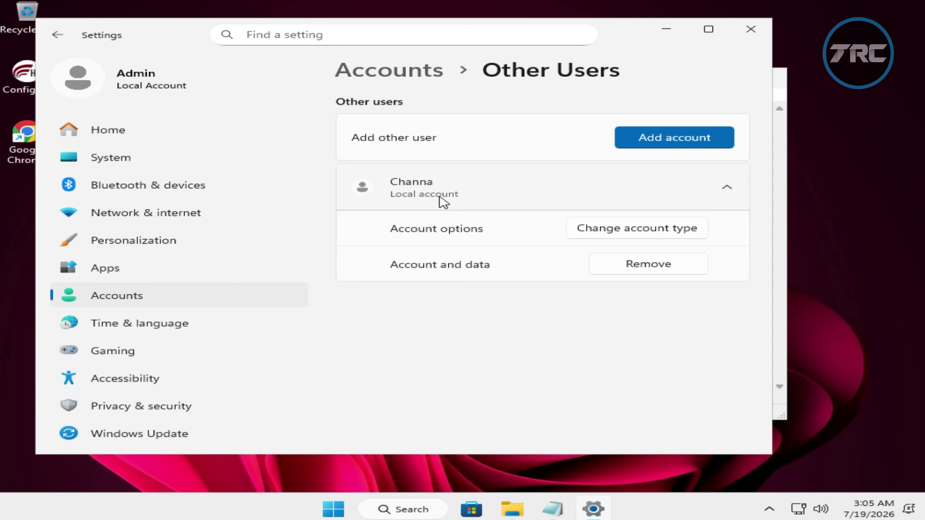
# - Return to the Shared folder's share permissions and add the local user account, checking the entered user name
pyautogui.click(525, 509)
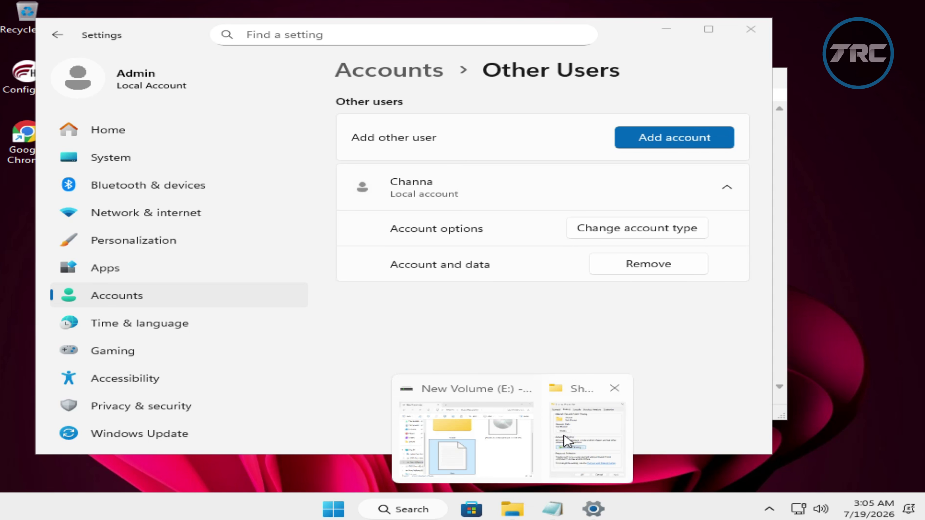
pyautogui.click(565, 439)
pyautogui.click(495, 266)
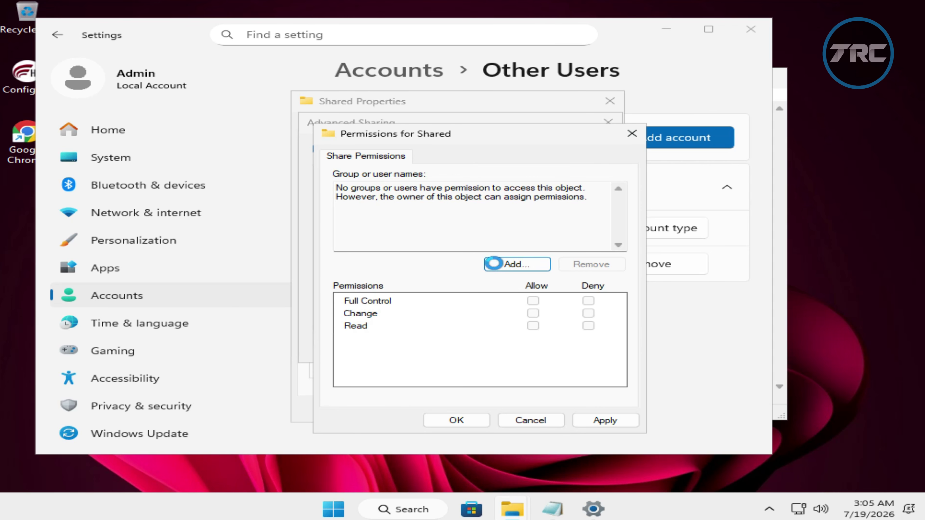
pyautogui.write('Channa')
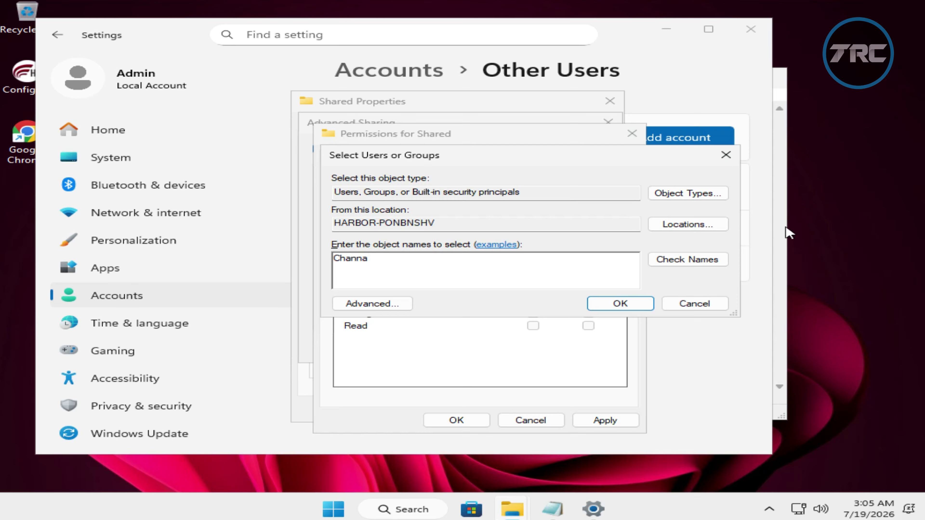
pyautogui.click(726, 259)
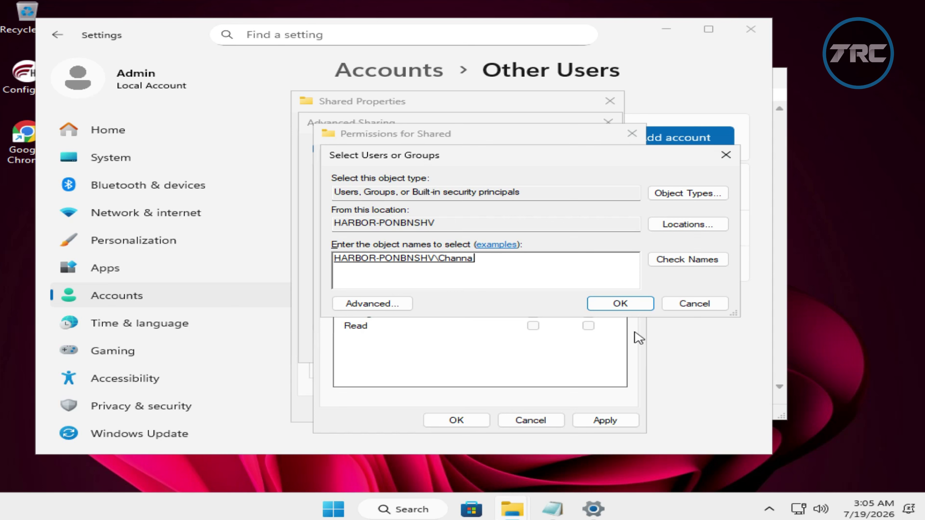
pyautogui.click(625, 306)
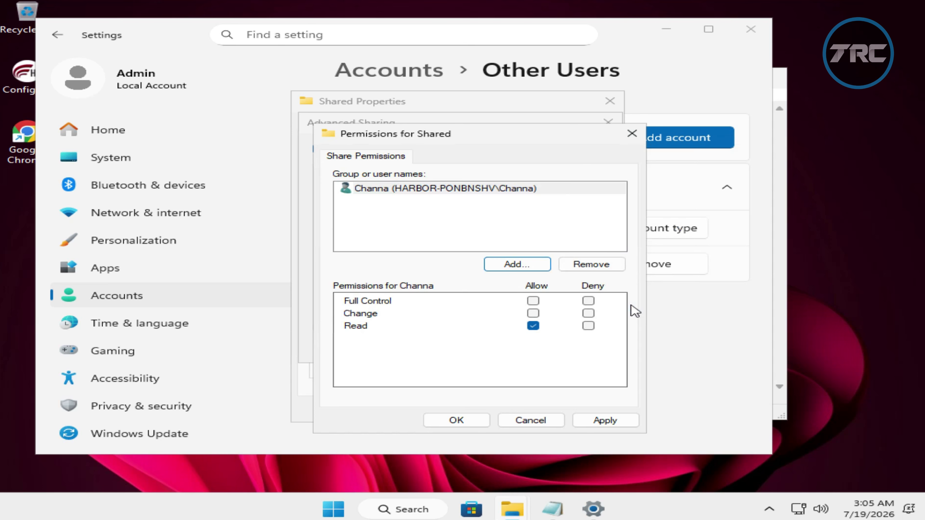
# - Allow the added user Full Control in the share permissions and apply the Advanced Sharing settings
pyautogui.click(413, 188)
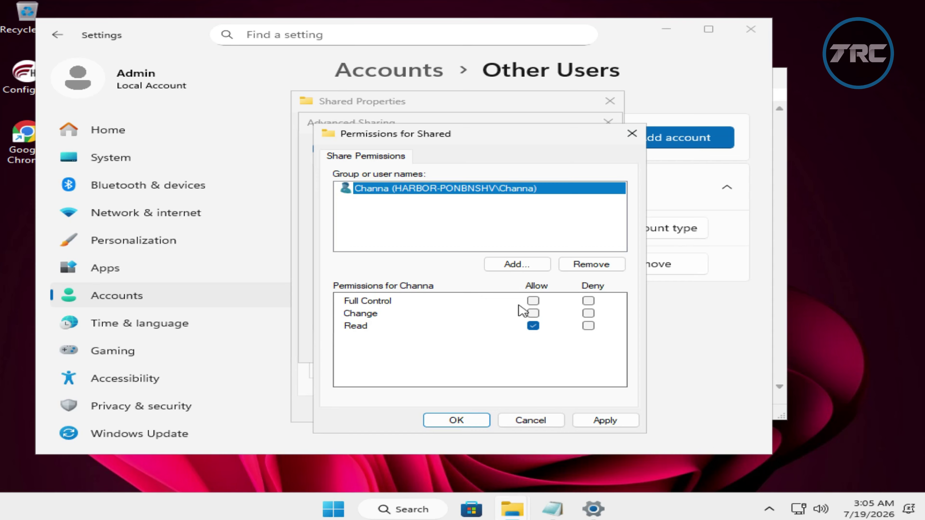
pyautogui.click(533, 300)
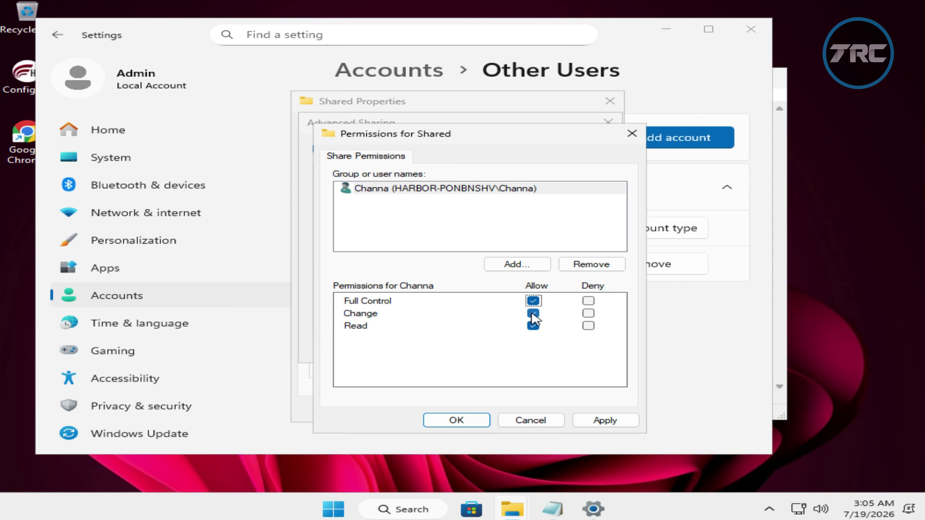
pyautogui.click(623, 424)
pyautogui.click(452, 423)
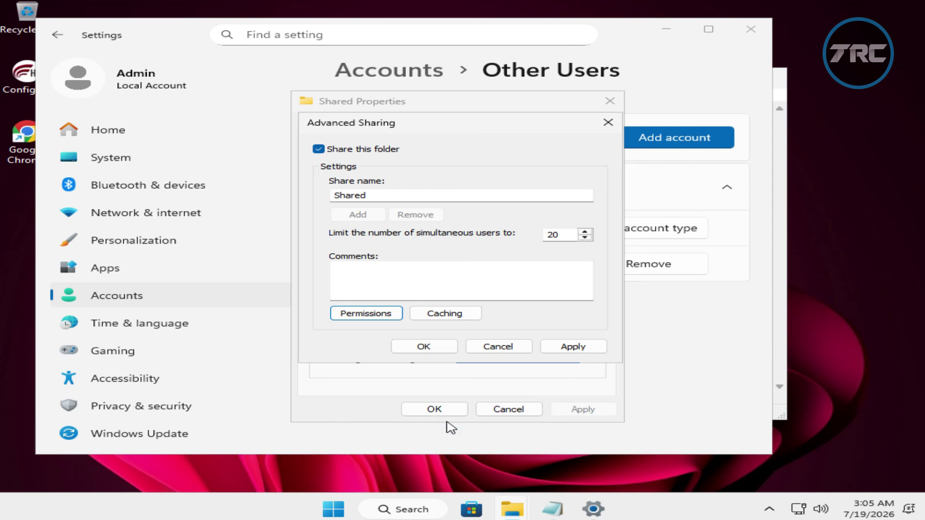
pyautogui.click(574, 347)
pyautogui.click(450, 349)
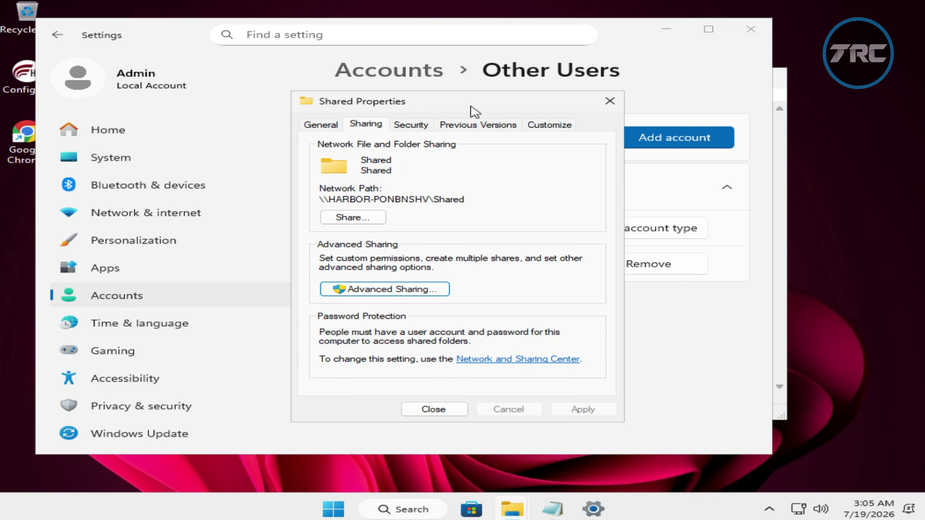
# - Add the local user account to the Shared folder's security permissions, checking the entered user name
pyautogui.click(424, 123)
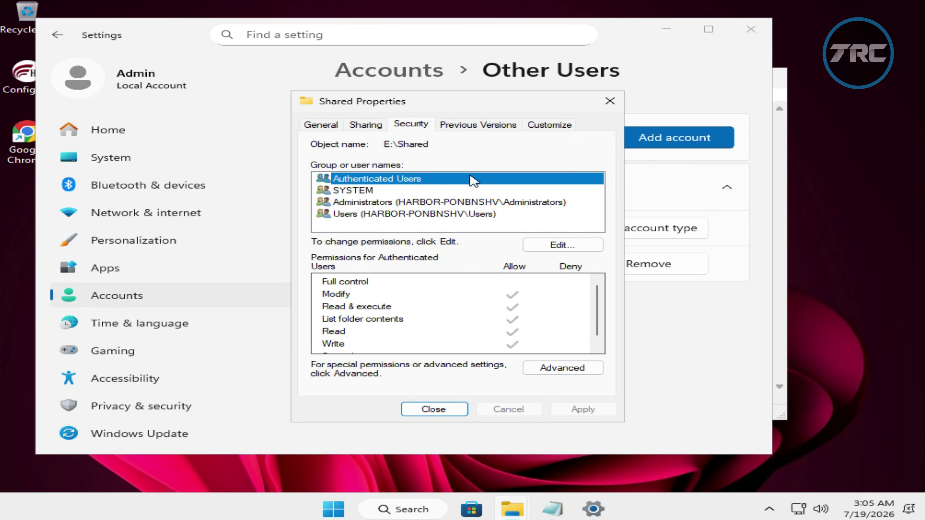
pyautogui.click(571, 249)
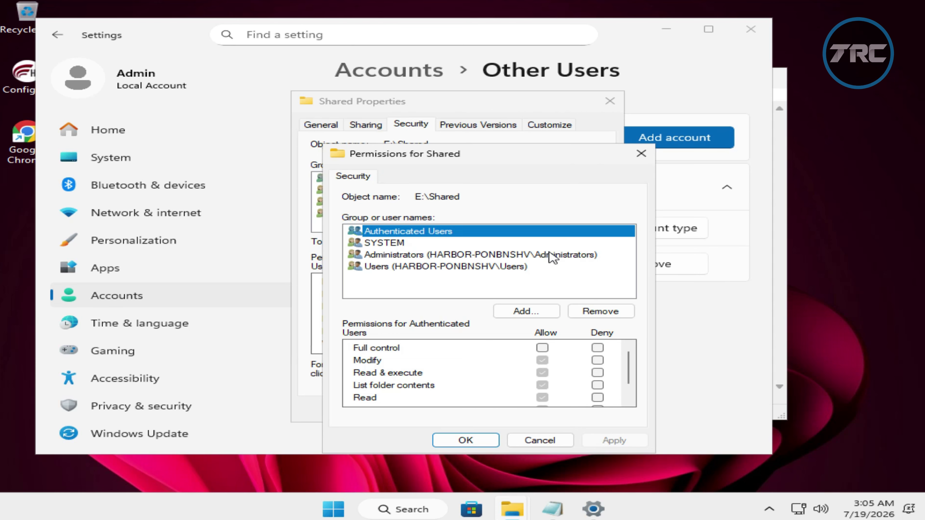
pyautogui.click(523, 310)
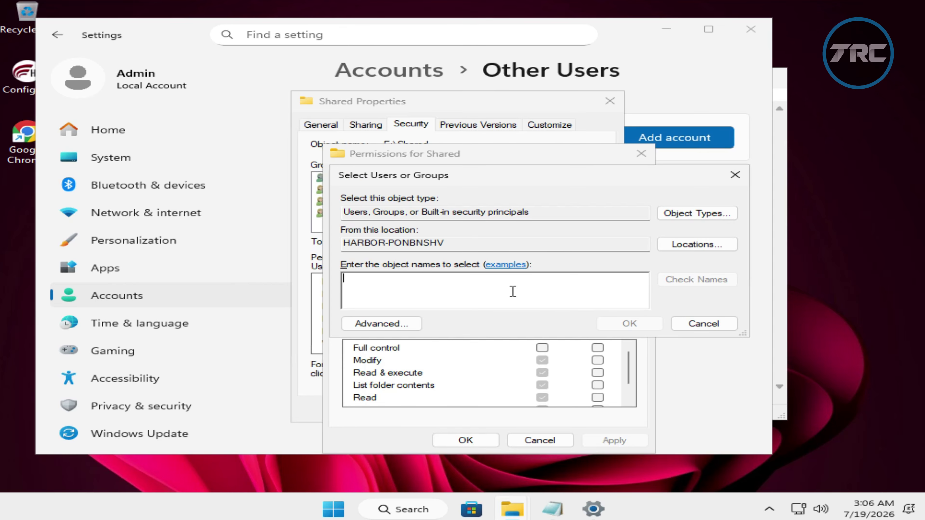
pyautogui.write('na')
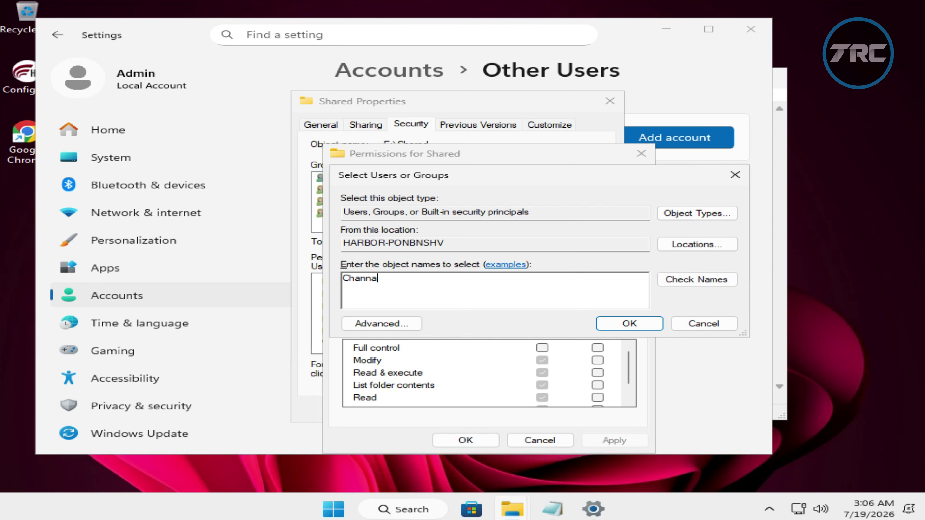
pyautogui.click(681, 282)
pyautogui.click(646, 322)
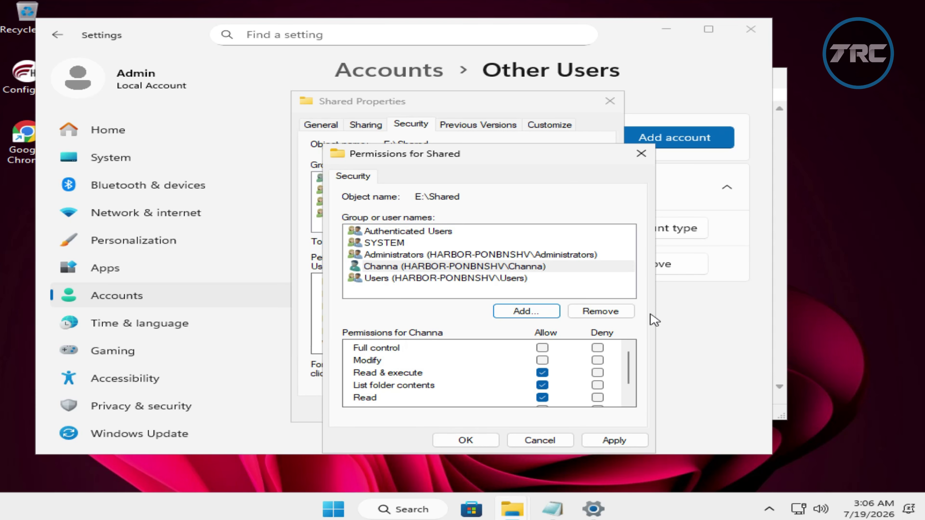
# - Allow the added user Full control in the Shared folder's security permissions, apply the change and close the folder properties
pyautogui.click(421, 269)
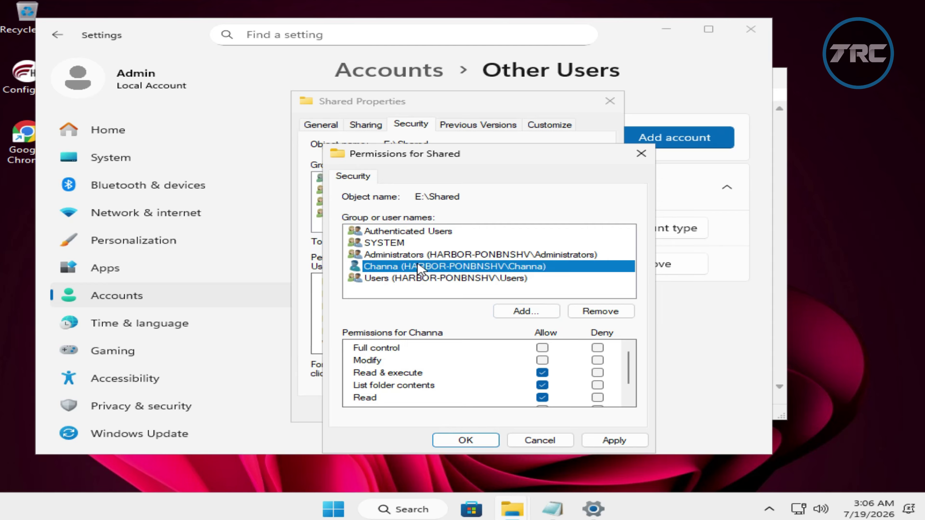
pyautogui.click(542, 348)
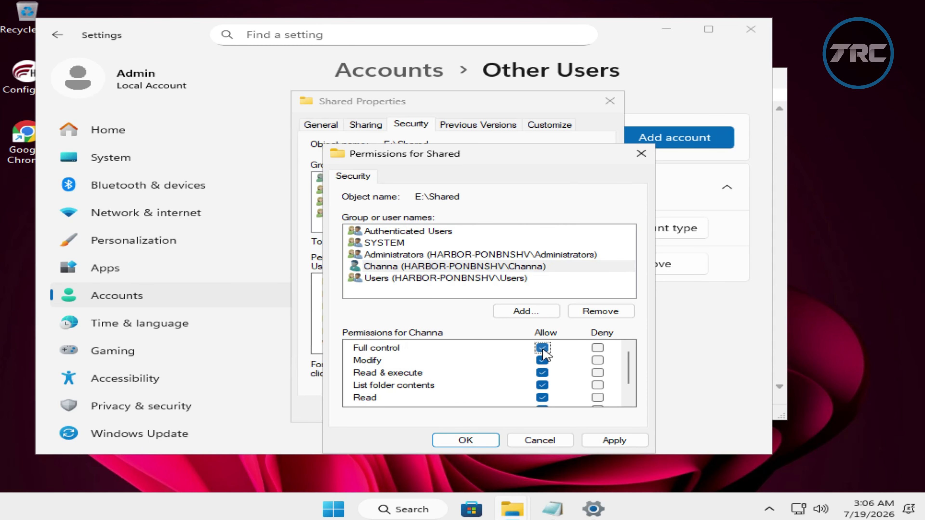
pyautogui.click(617, 442)
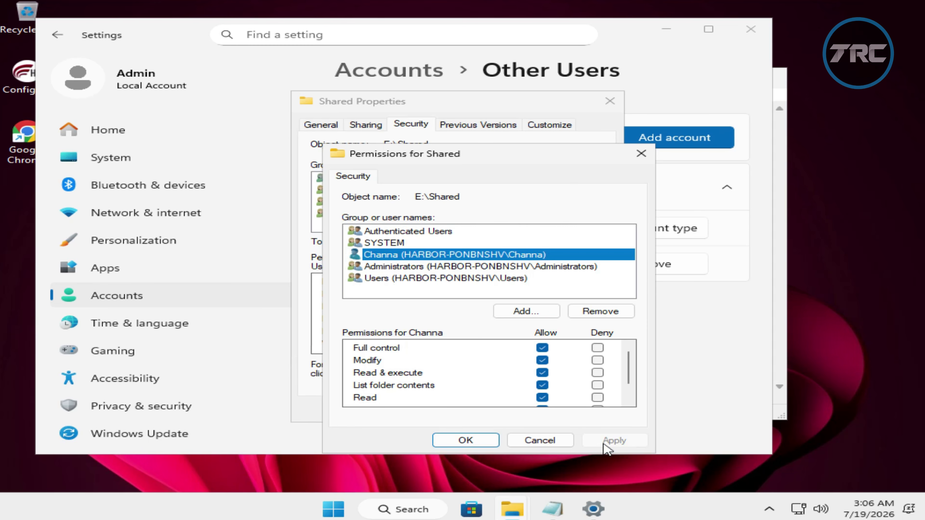
pyautogui.click(492, 447)
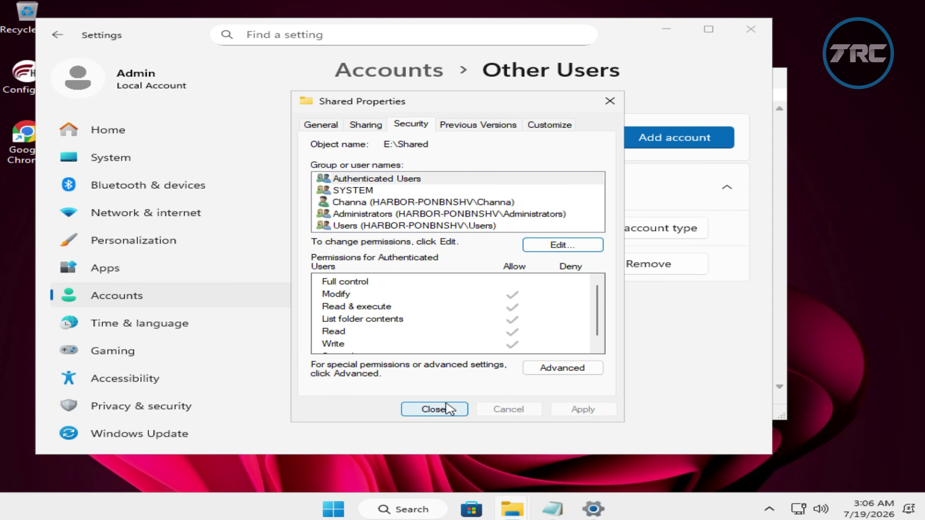
pyautogui.click(435, 409)
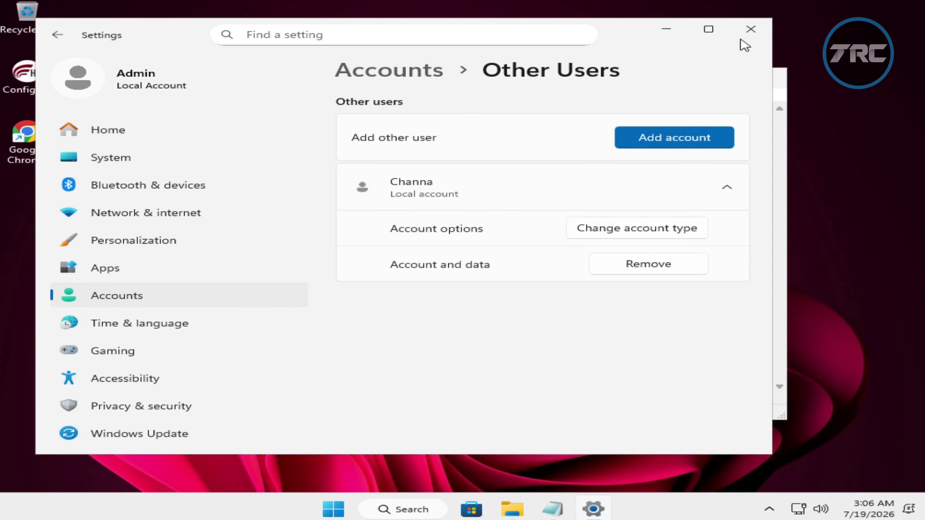
# - Close Settings and the User.txt file, and select the Shared folder on drive E in File Explorer
pyautogui.click(749, 33)
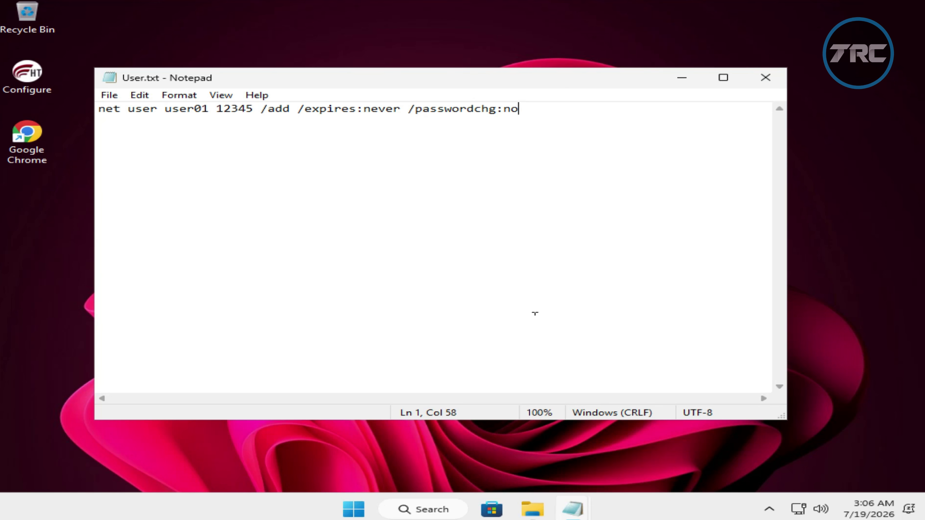
pyautogui.click(763, 81)
pyautogui.click(532, 509)
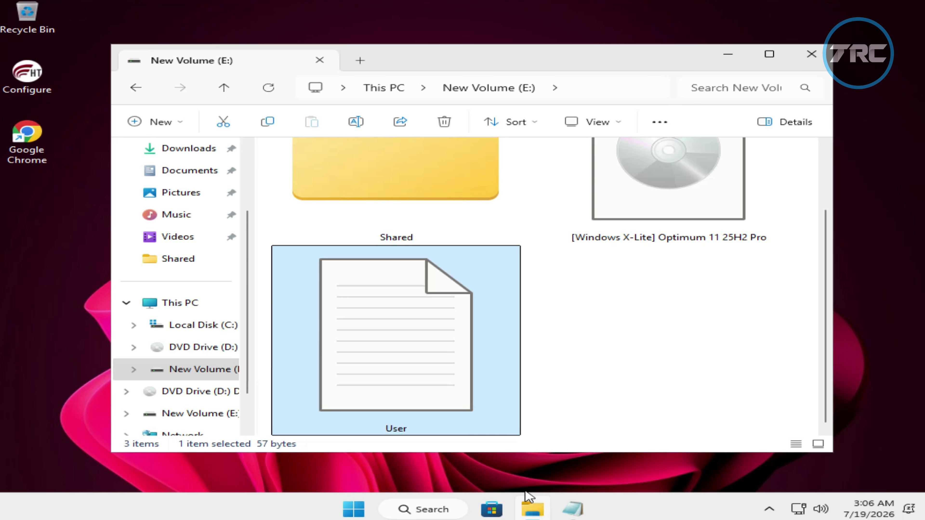
pyautogui.click(437, 178)
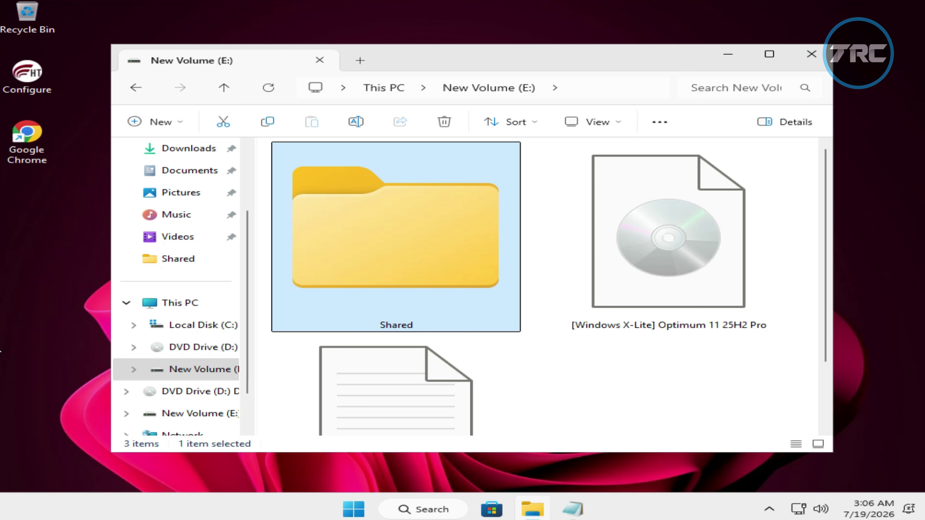
# - Turn on network discovery and file and printer sharing for public networks in the advanced sharing settings of Settings
pyautogui.rightClick(356, 508)
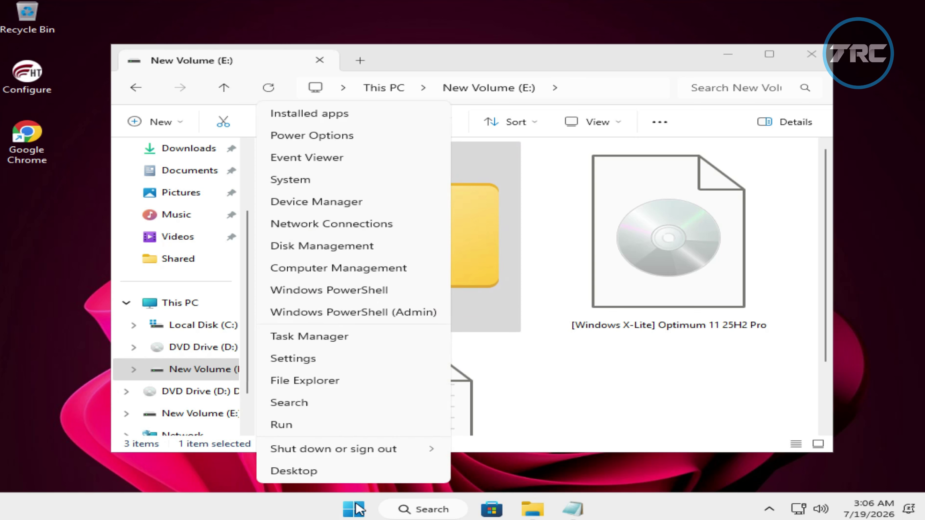
pyautogui.click(315, 360)
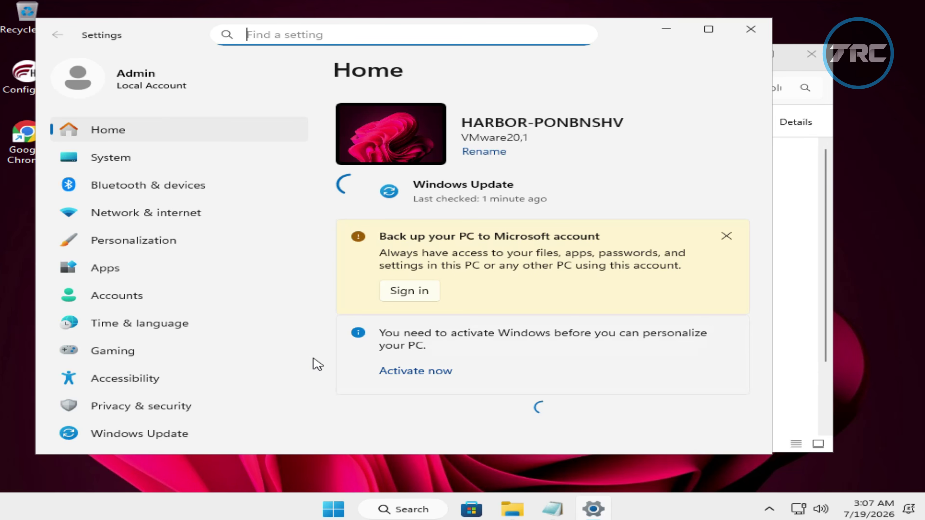
pyautogui.click(200, 221)
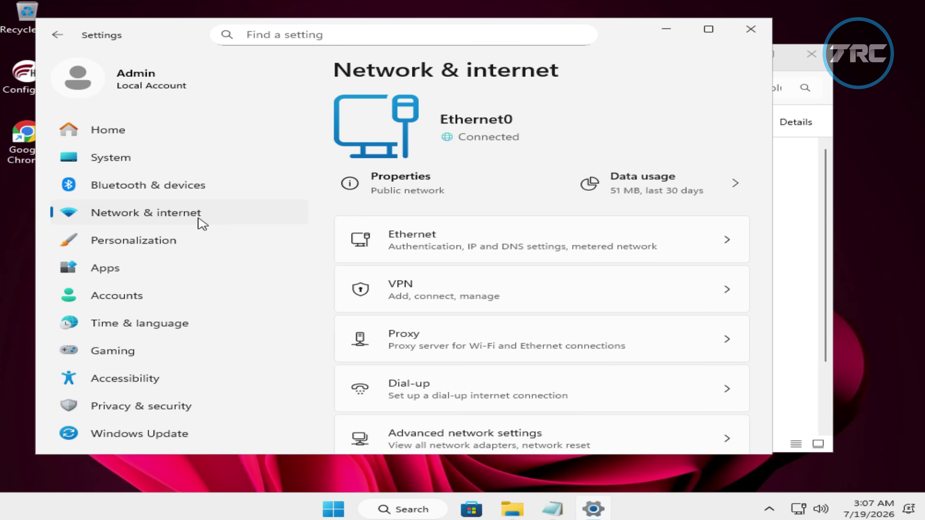
pyautogui.scroll(-1, 496, 346)
pyautogui.click(487, 399)
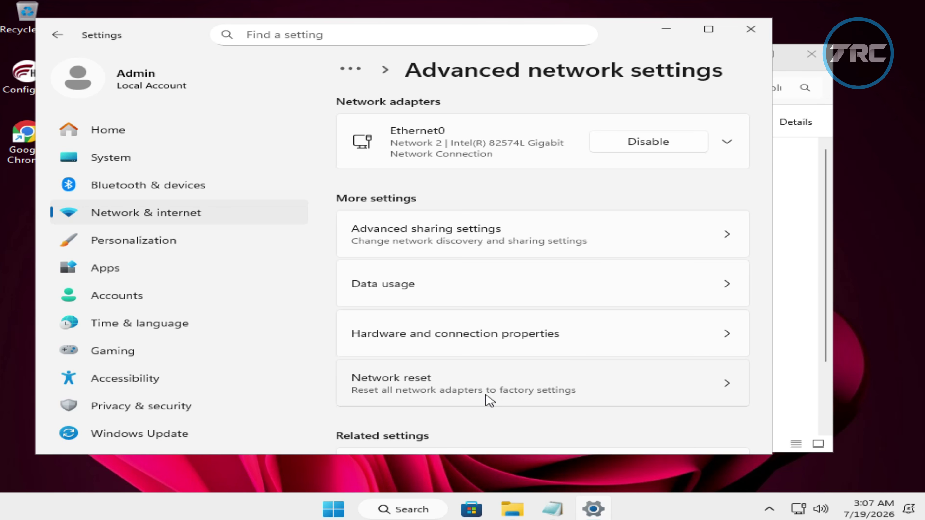
pyautogui.click(501, 235)
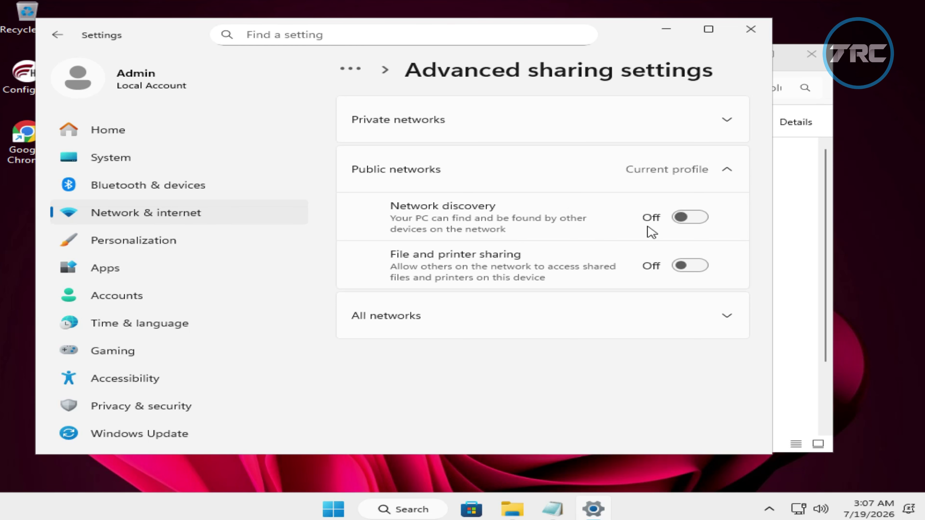
pyautogui.click(691, 219)
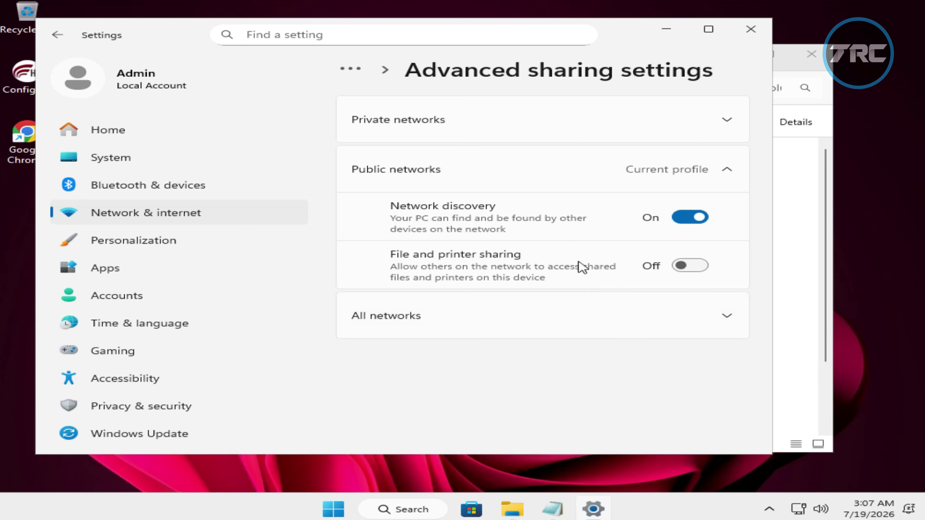
pyautogui.click(686, 267)
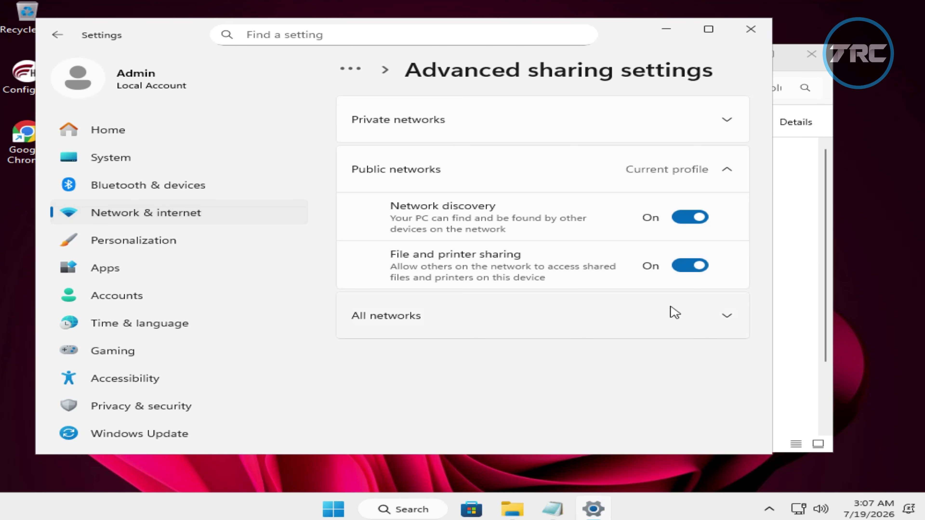
# - Expand the All networks sharing settings and check that password protected sharing is on
pyautogui.click(619, 319)
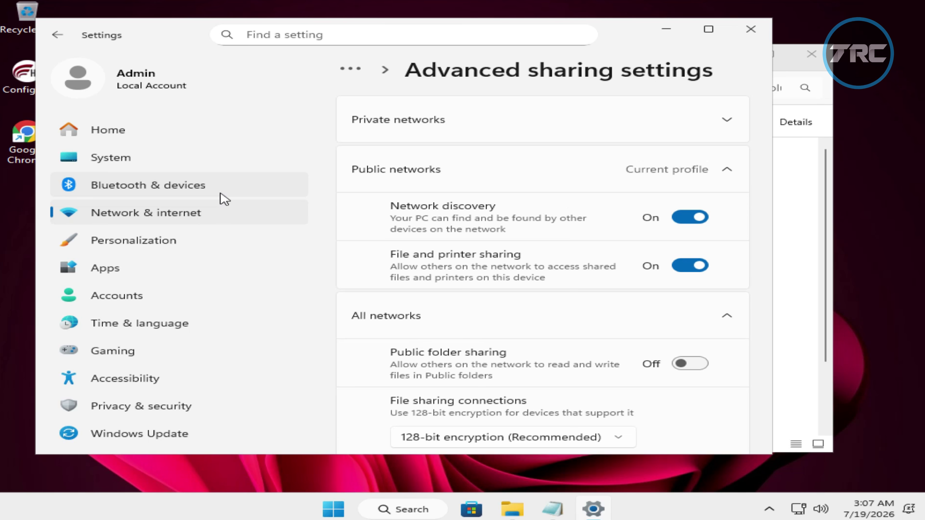
pyautogui.scroll(-2, 368, 248)
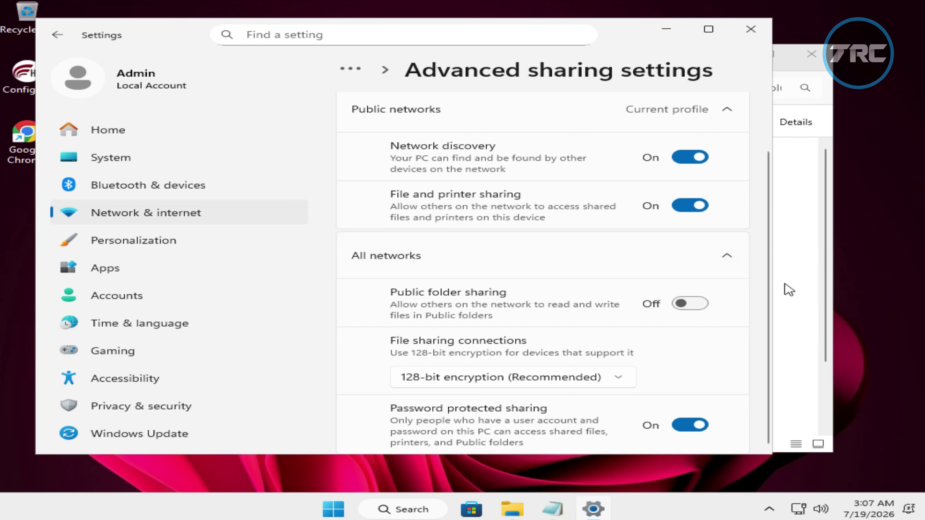
pyautogui.click(687, 427)
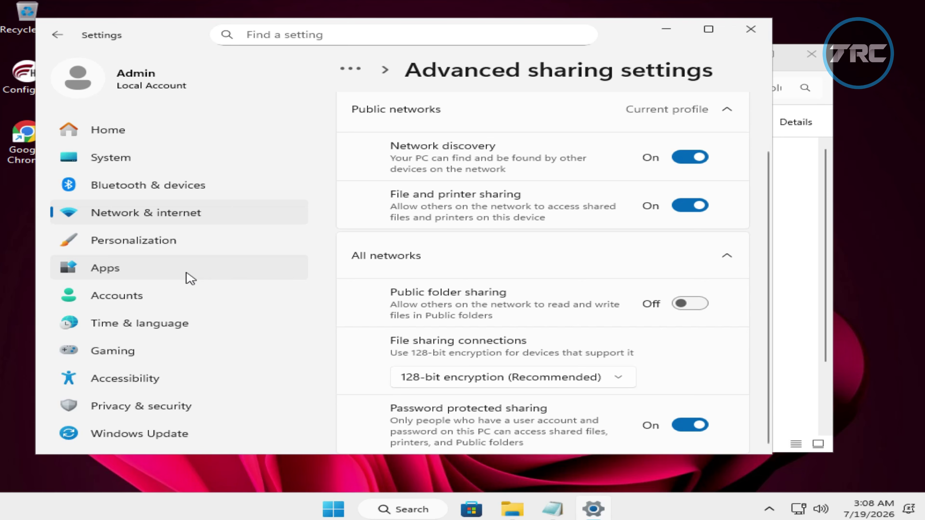
# - Set the Ethernet connection's network profile type to Private network, and close Settings and File Explorer
pyautogui.click(195, 215)
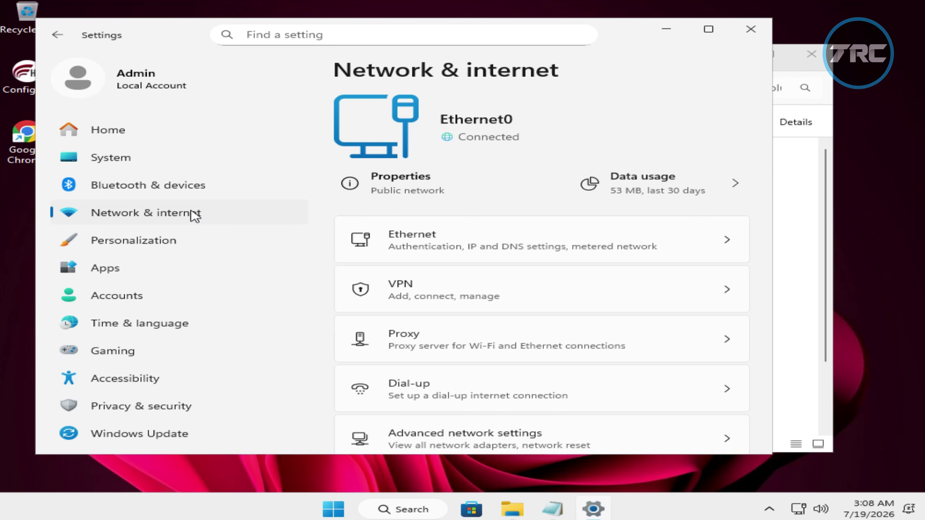
pyautogui.click(451, 260)
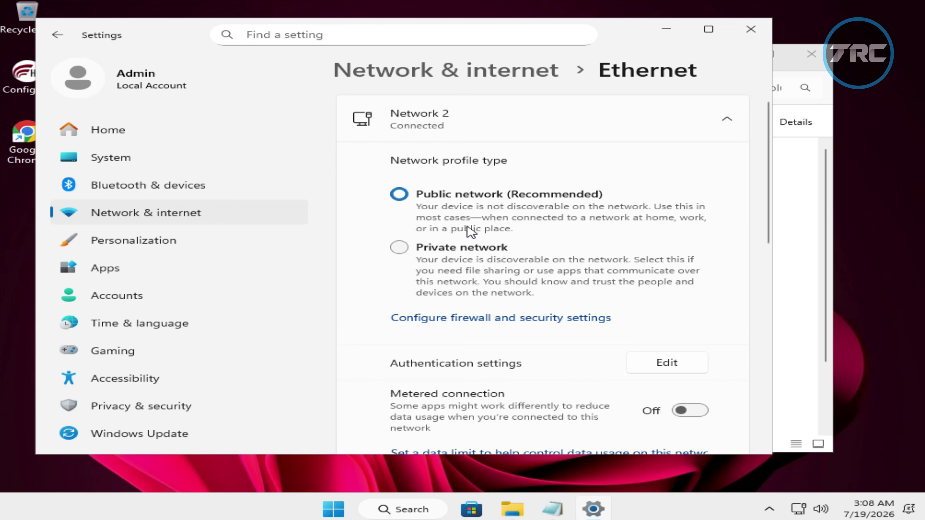
pyautogui.click(462, 249)
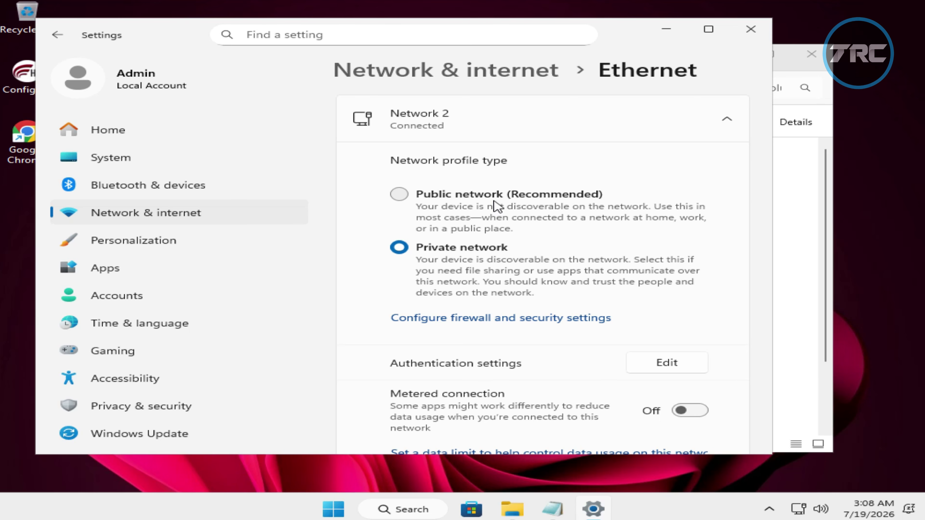
pyautogui.click(750, 32)
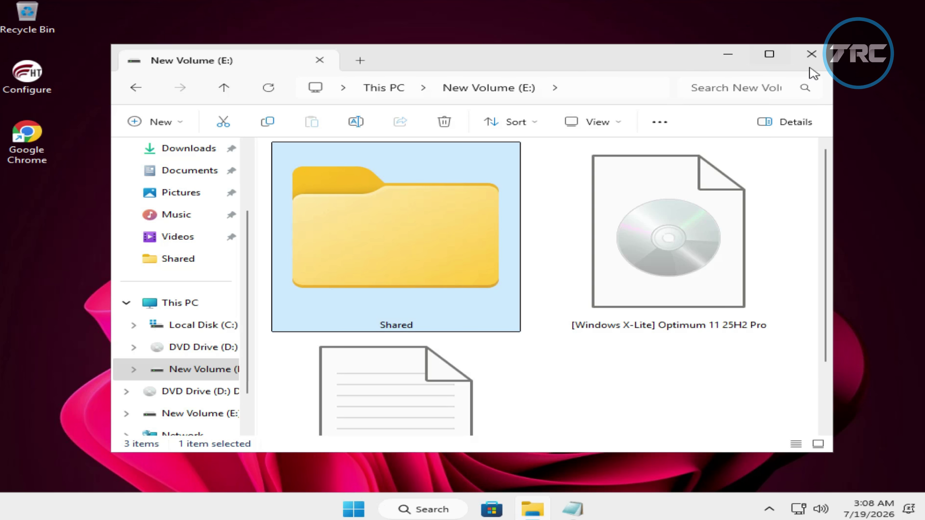
pyautogui.click(812, 55)
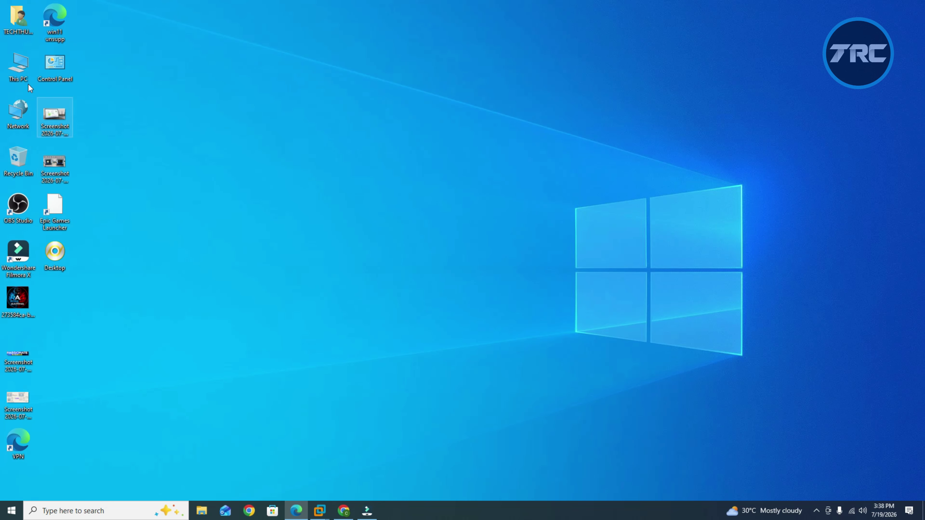
# - On the second PC, browse to Network in File Explorer and turn on network discovery and file sharing
pyautogui.doubleClick(23, 70)
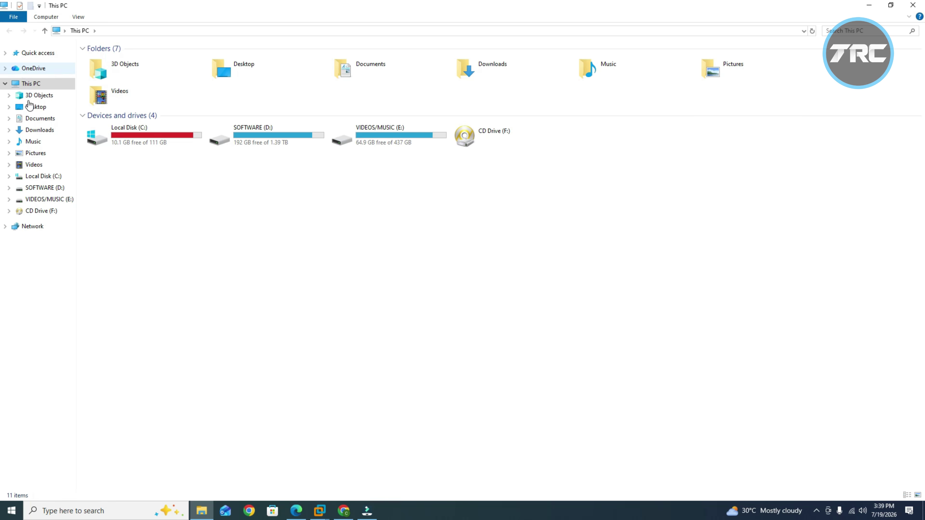
pyautogui.click(48, 228)
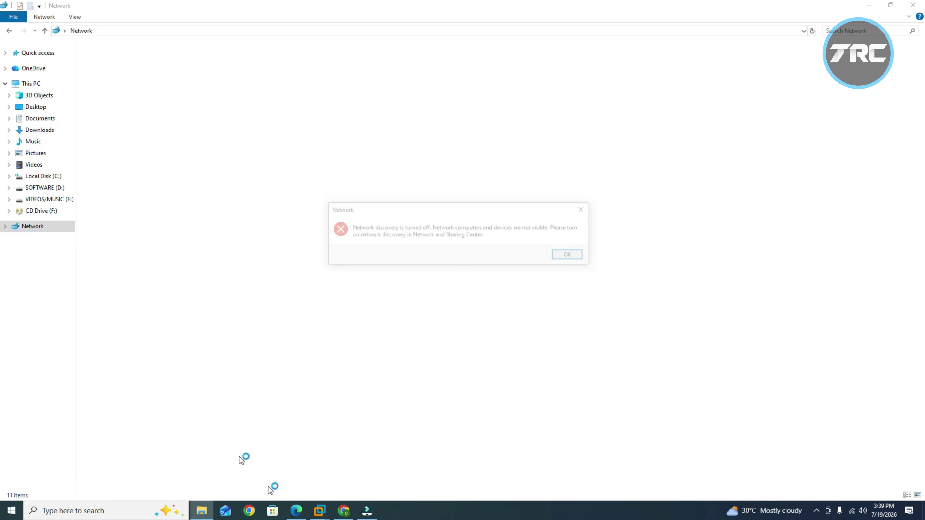
pyautogui.click(564, 257)
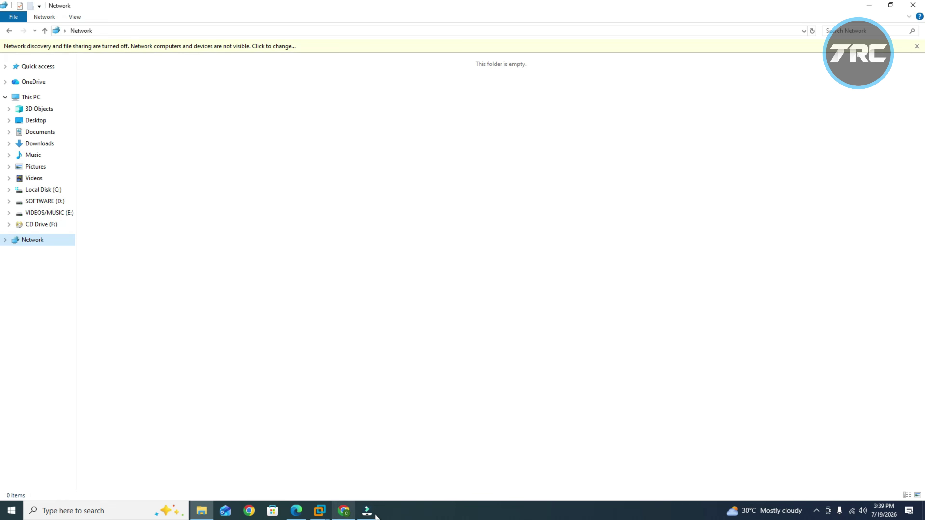
pyautogui.click(293, 46)
pyautogui.click(297, 51)
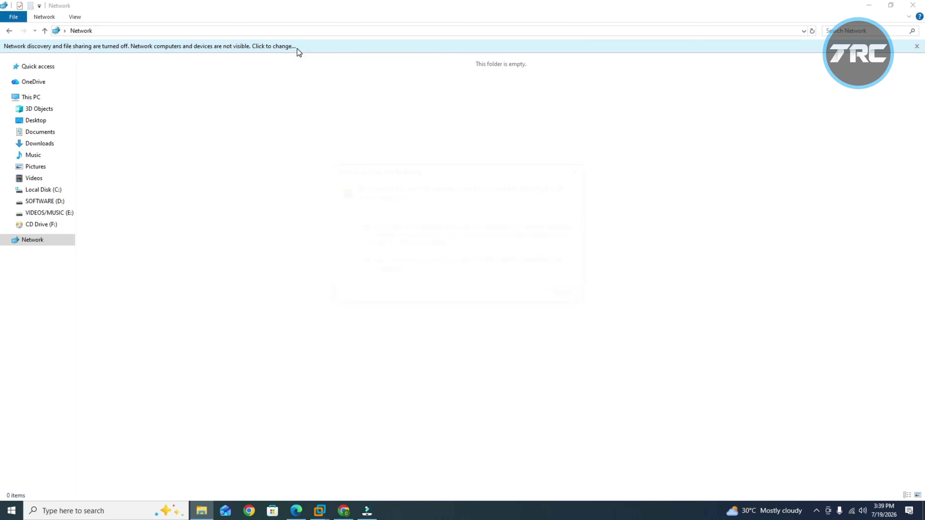
pyautogui.click(422, 265)
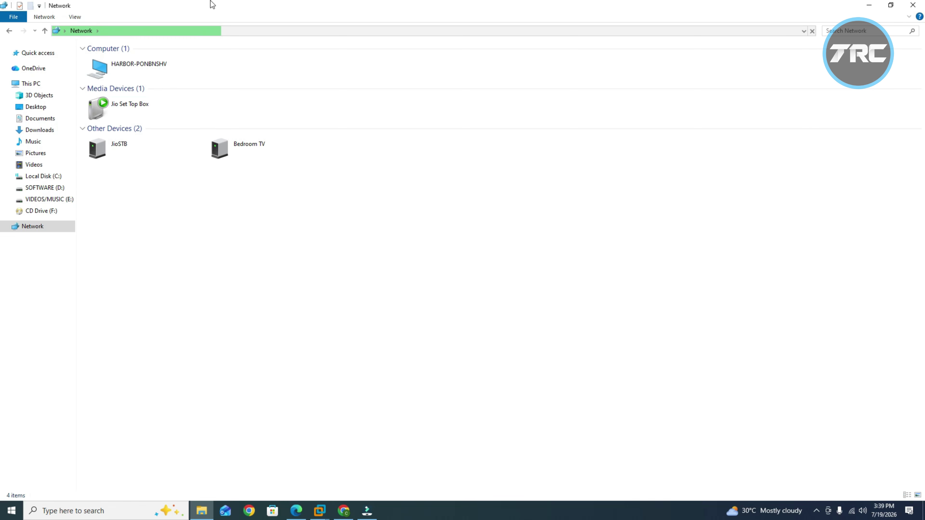
# - Restore the Network window to a smaller size and open the HARBOR-PONBNSHV computer
pyautogui.moveTo(329, 6); pyautogui.dragTo(477, 114)
pyautogui.click(342, 177)
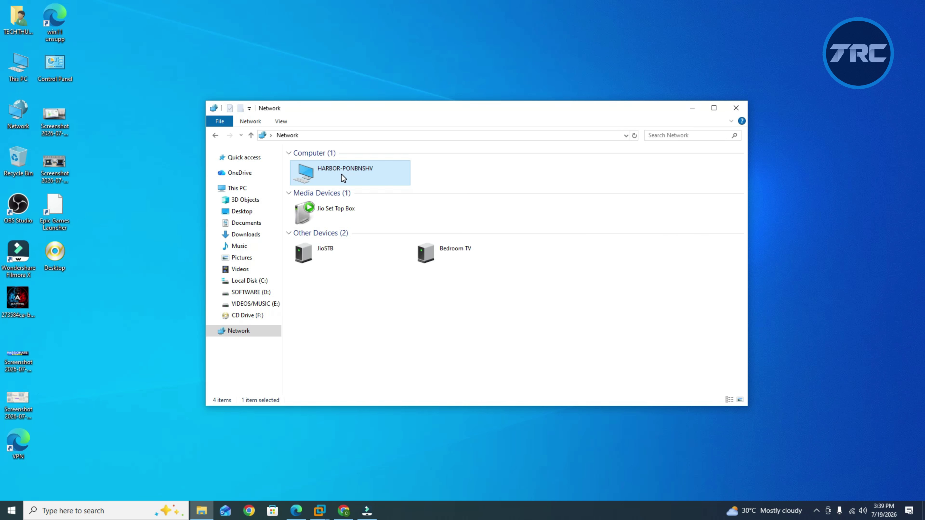
pyautogui.doubleClick(342, 175)
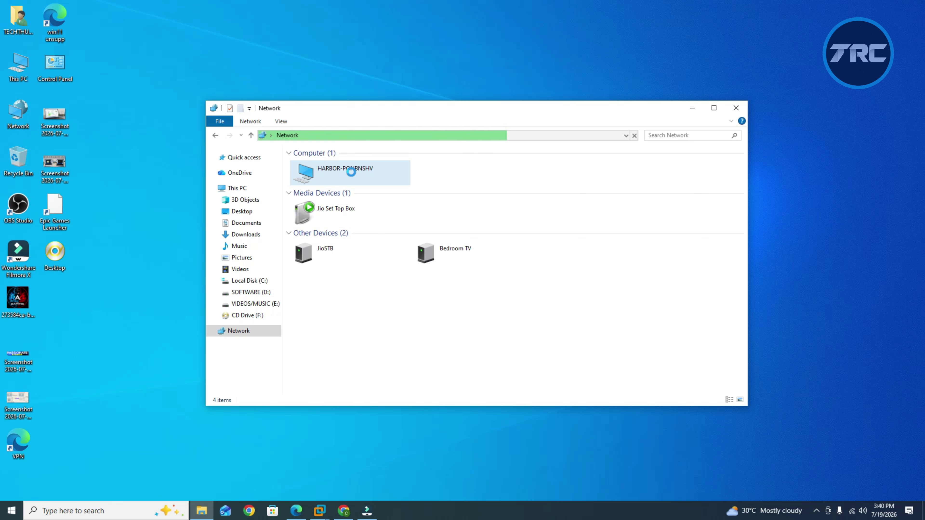
# - Show the network error's details, and dismiss the Run prompt and the error message
pyautogui.click(371, 263)
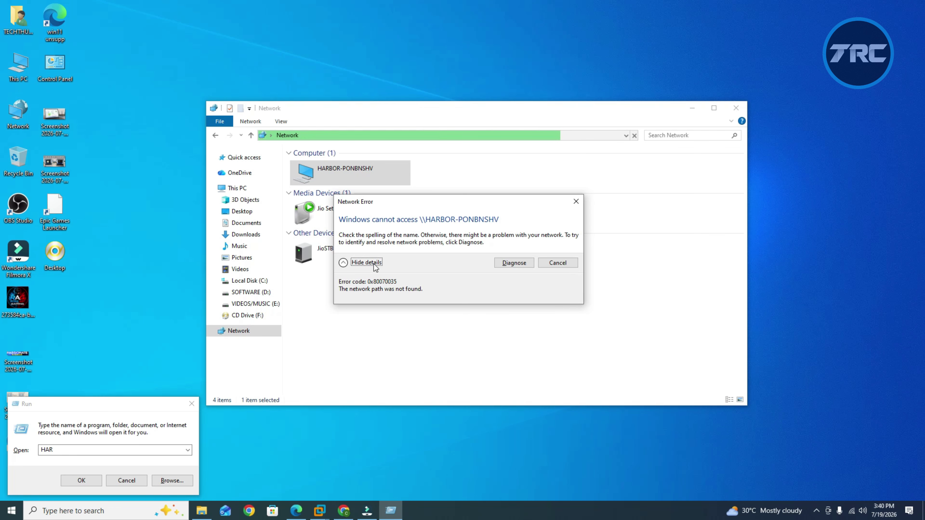
pyautogui.click(141, 478)
pyautogui.click(554, 262)
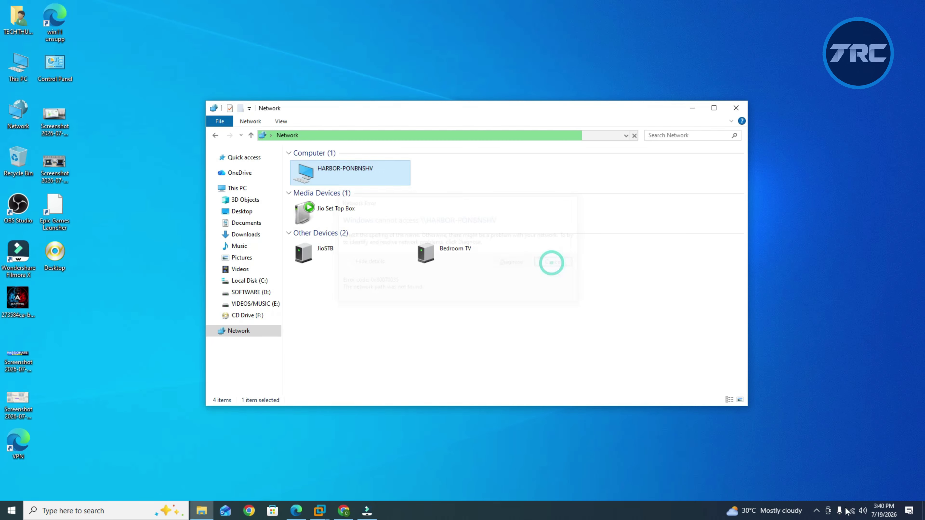
# - Set the Wi-Fi connection's network profile to Private, turn on its metered connection setting, and close Settings
pyautogui.rightClick(853, 510)
pyautogui.click(827, 494)
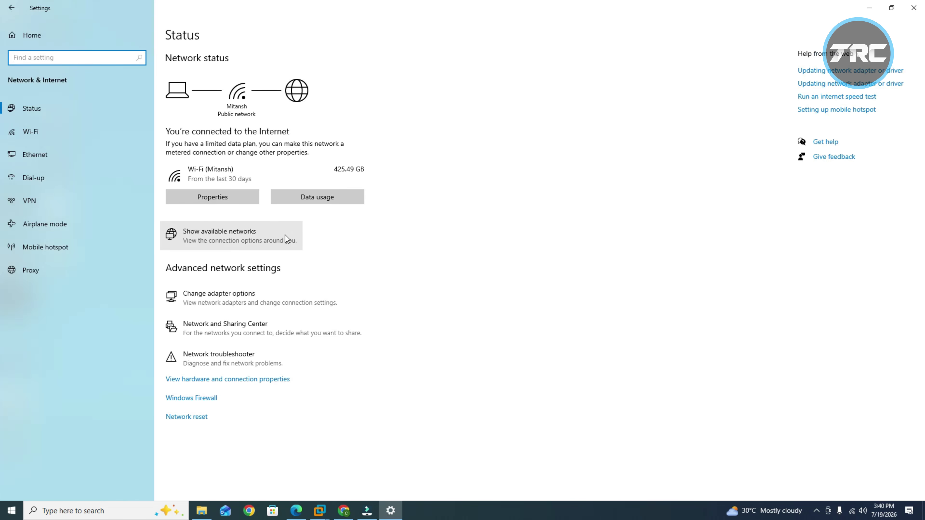
pyautogui.click(223, 197)
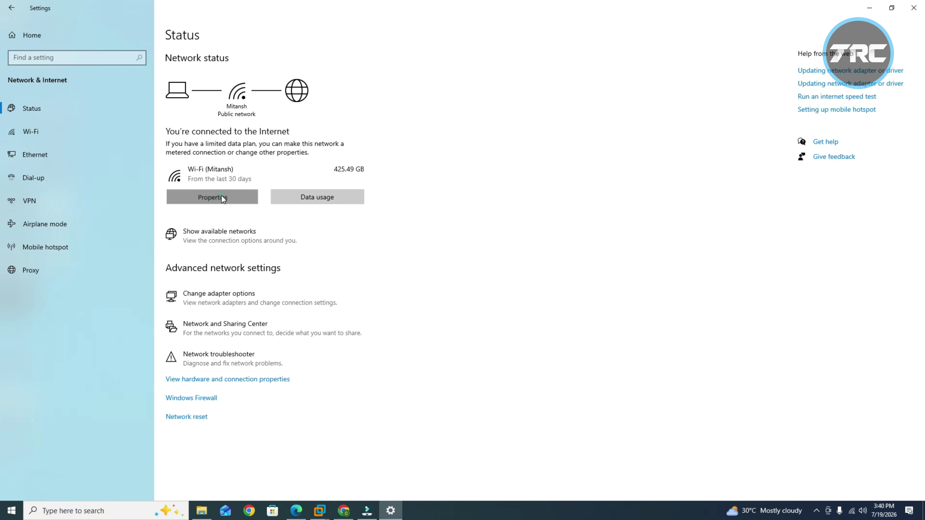
pyautogui.click(17, 181)
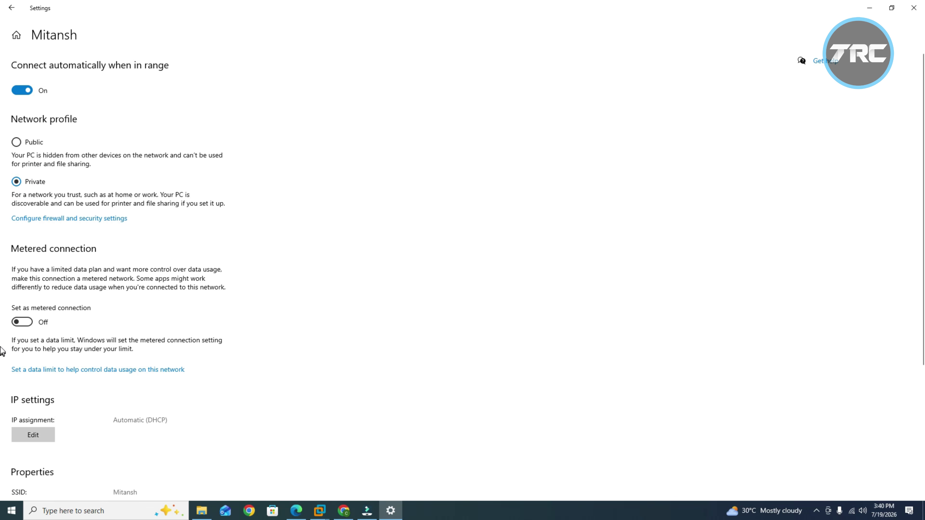
pyautogui.click(28, 322)
pyautogui.click(912, 9)
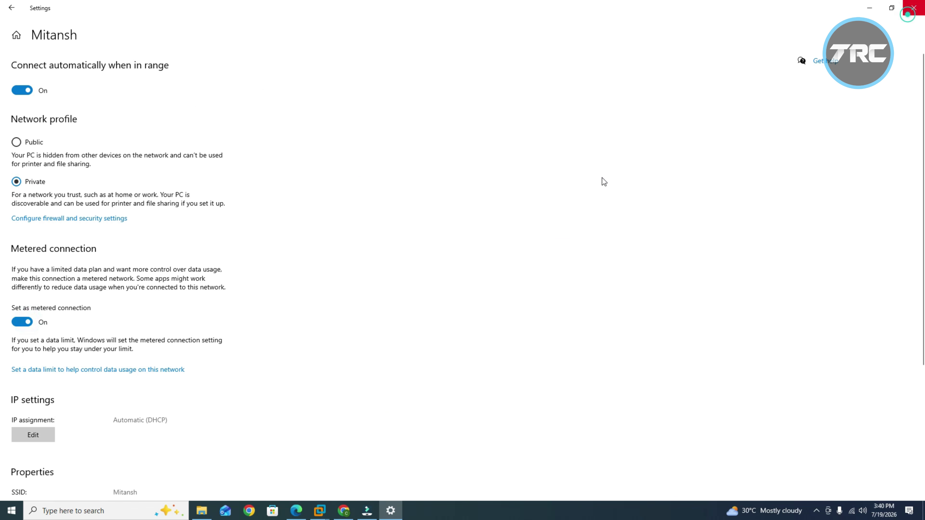
pyautogui.click(513, 297)
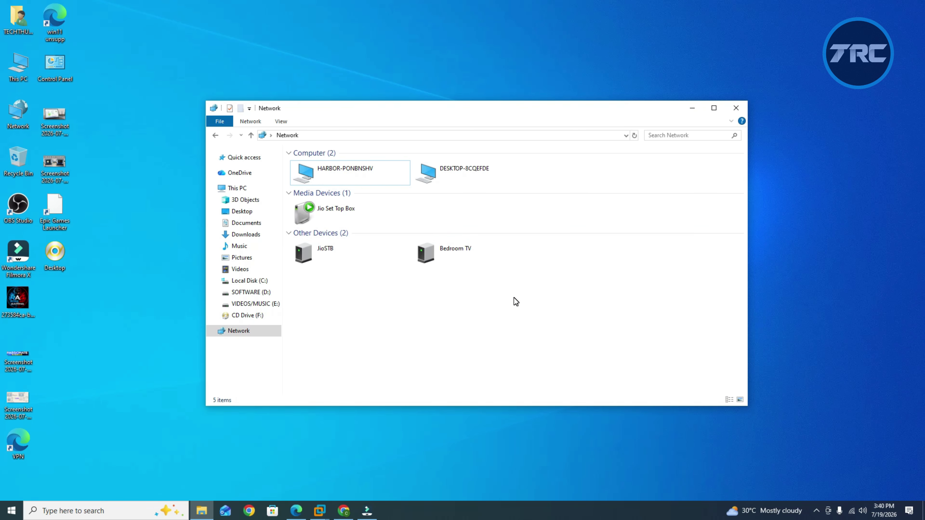
# - Open Windows Defender Firewall with firewall.cpl and turn it off for both private and public networks
pyautogui.press('super+r')
pyautogui.write('FIRE')
pyautogui.press('Down')
pyautogui.press('Return')
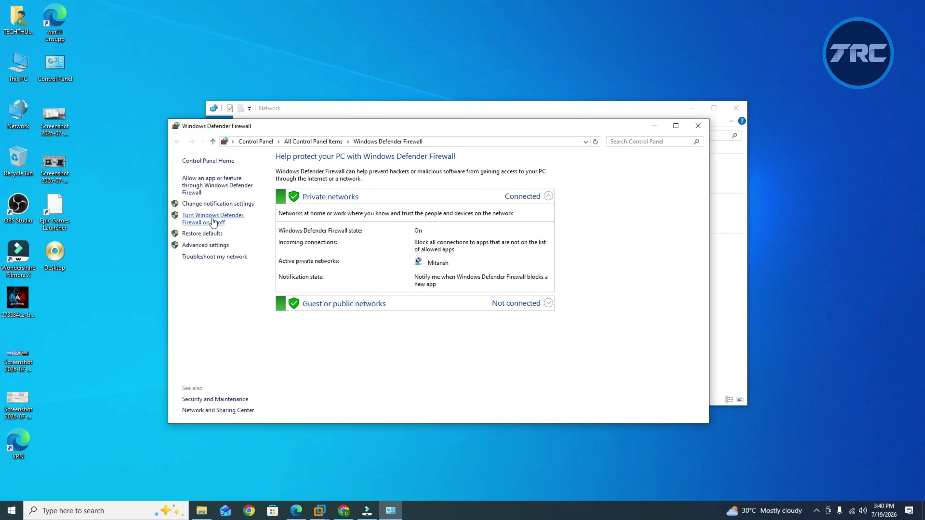
pyautogui.click(202, 220)
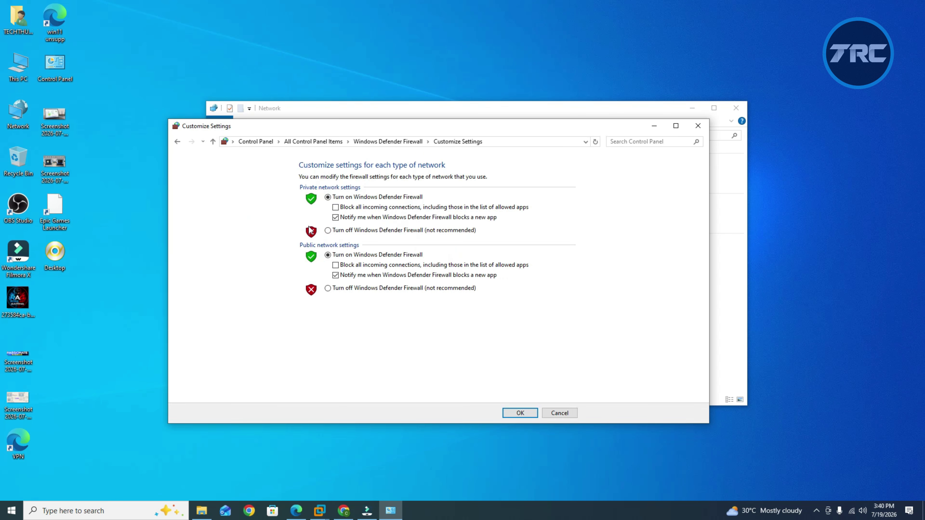
pyautogui.click(361, 289)
pyautogui.click(374, 231)
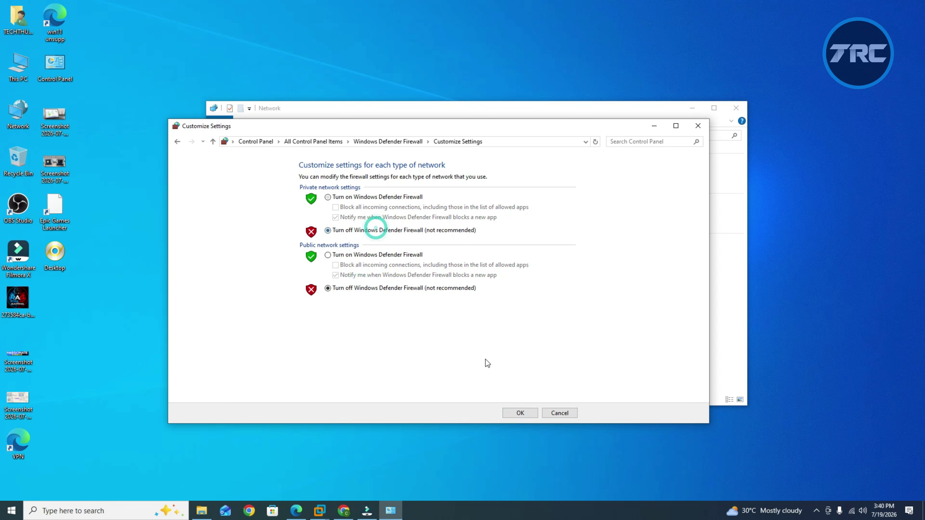
pyautogui.click(520, 412)
# - Switch to the Windows 11 x64 virtual machine, run firewall.cpl, and turn off Windows Defender Firewall for private and public networks
pyautogui.moveTo(319, 510)
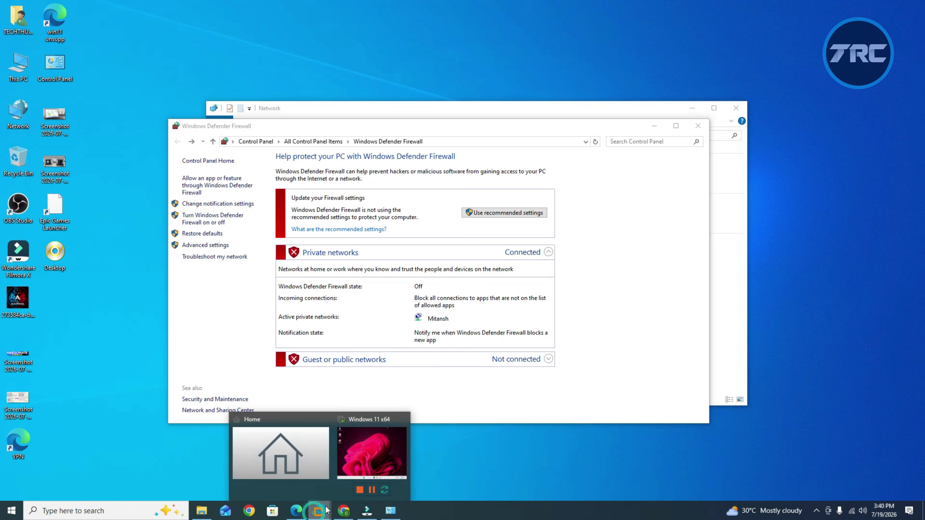
pyautogui.click(375, 452)
pyautogui.press('super+r')
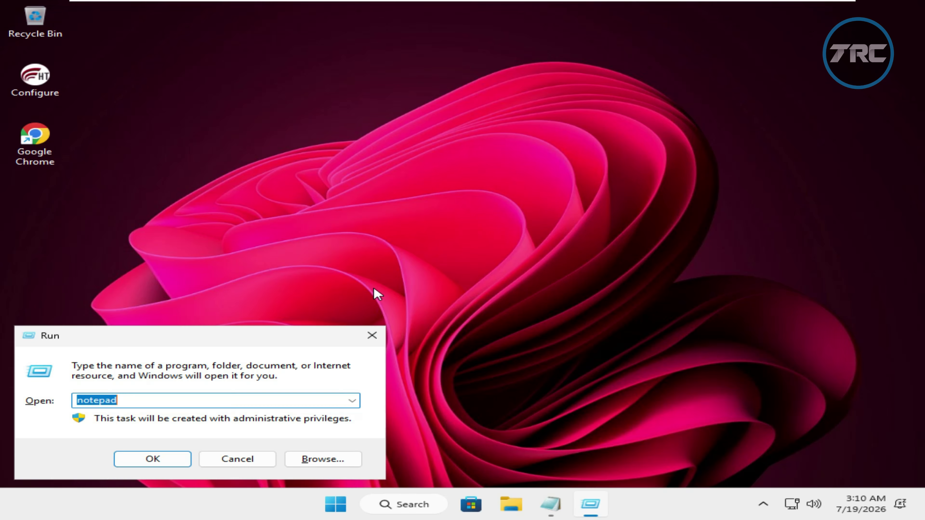
pyautogui.write('firewall.cpl')
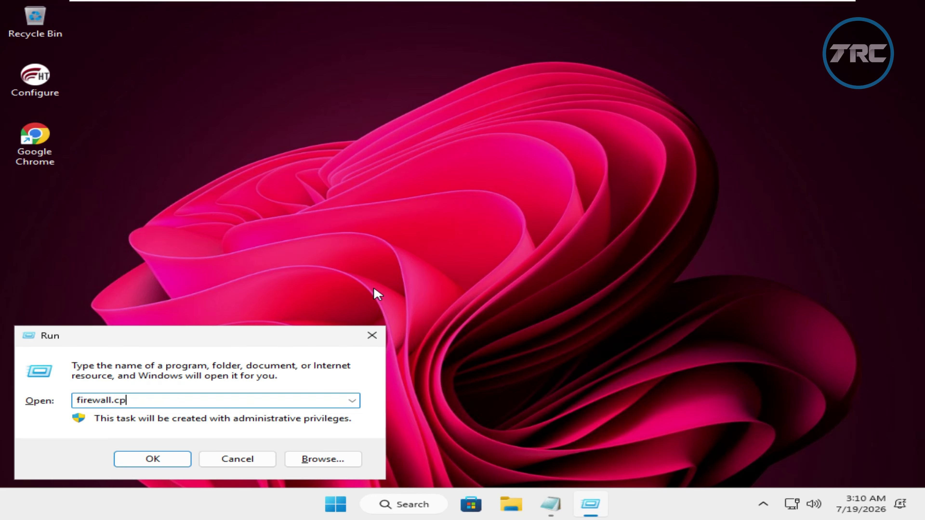
pyautogui.press('Return')
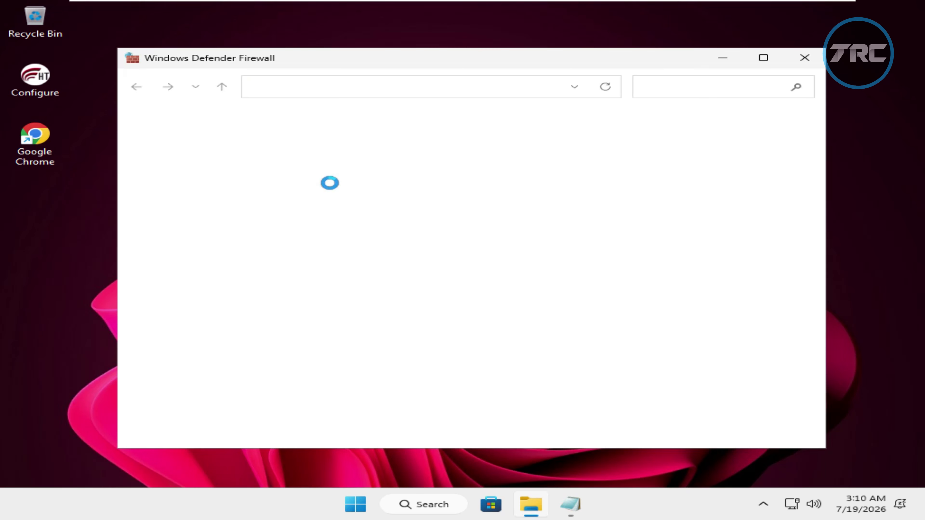
pyautogui.click(233, 201)
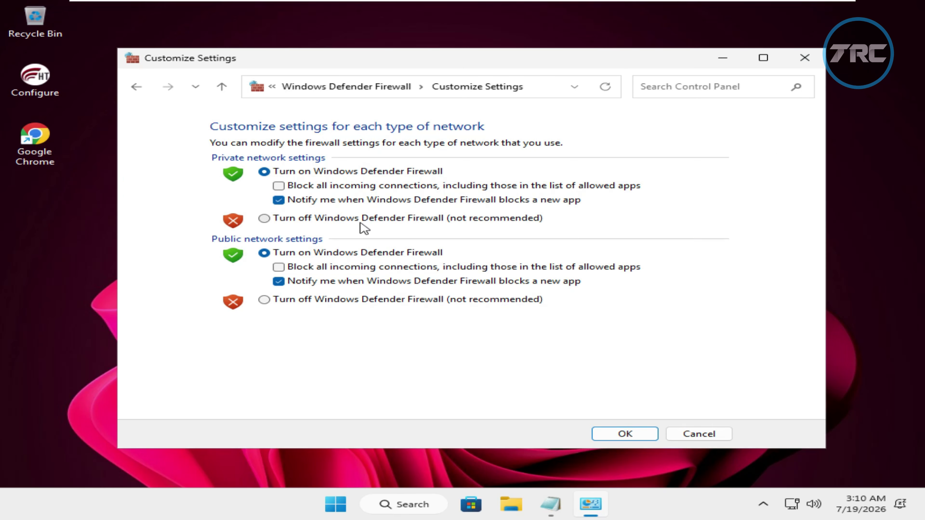
pyautogui.click(339, 220)
pyautogui.click(358, 301)
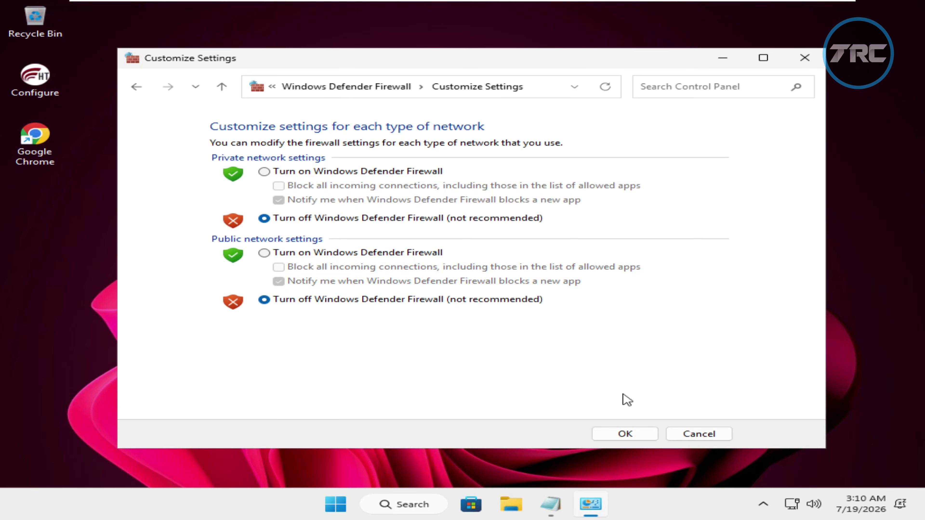
pyautogui.click(632, 435)
pyautogui.click(804, 57)
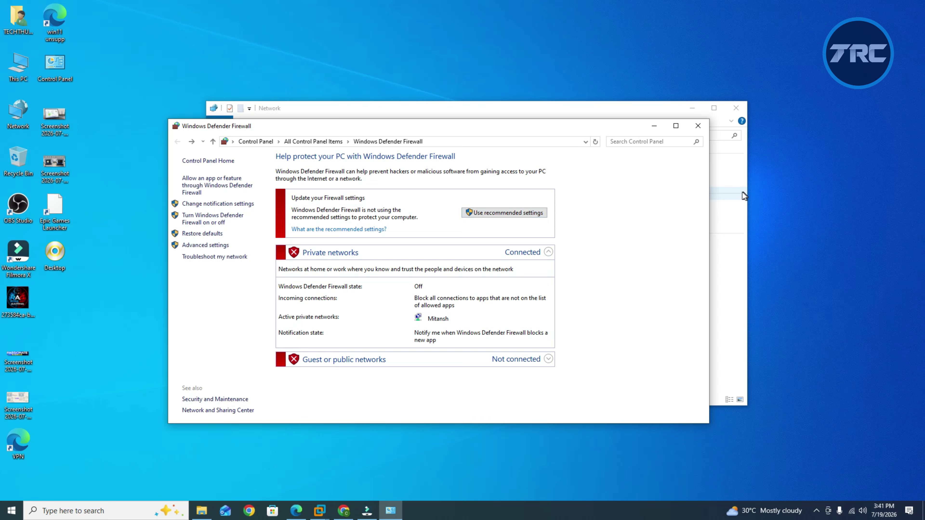
# - Back on the second PC, open HARBOR-PONBNSHV and sign in with the sharing account's user name and password, remembering the credentials
pyautogui.click(728, 167)
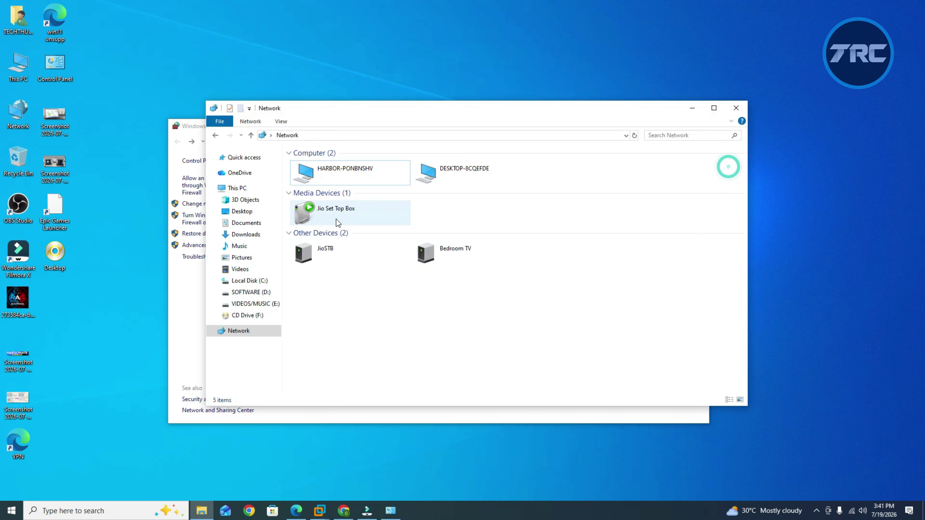
pyautogui.click(332, 179)
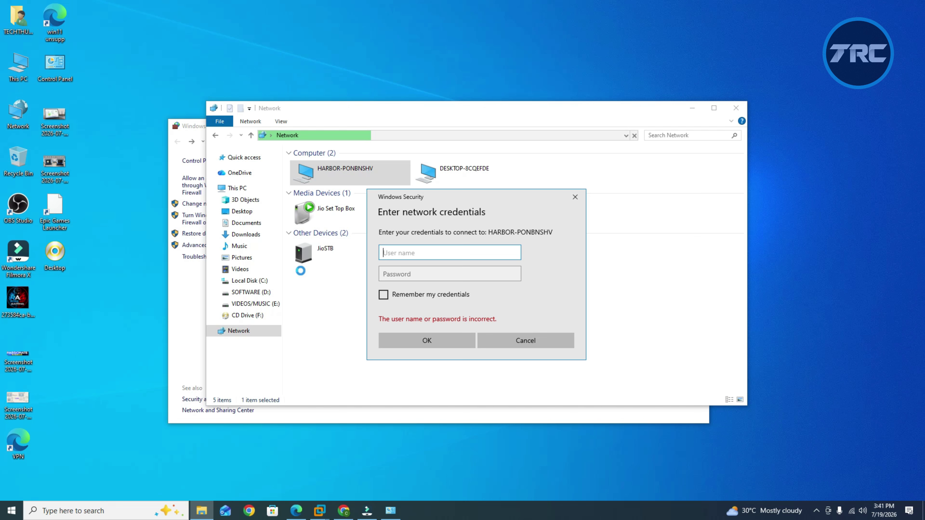
pyautogui.click(403, 251)
pyautogui.write('ad')
pyautogui.press('BackSpace')
pyautogui.press('BackSpace')
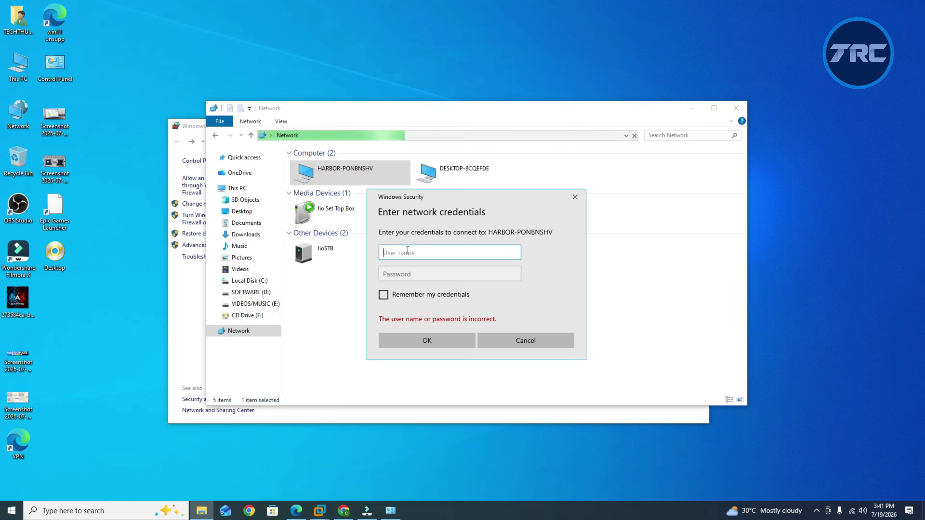
pyautogui.write('Channa')
pyautogui.press('Tab')
pyautogui.write('•••••')
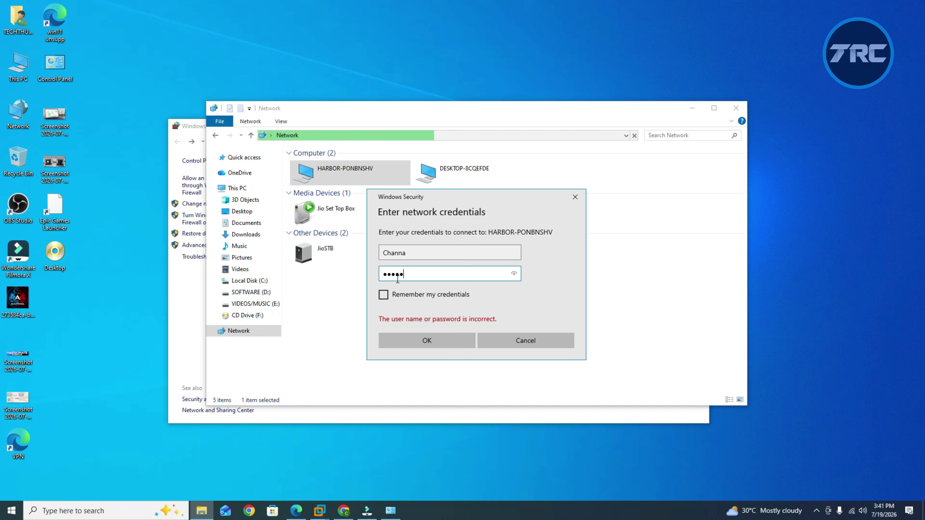
pyautogui.click(385, 295)
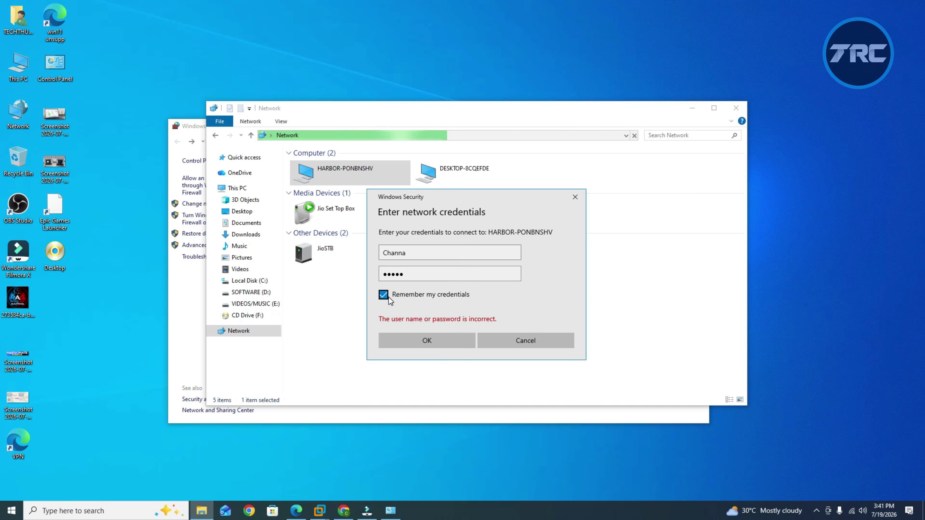
pyautogui.click(426, 340)
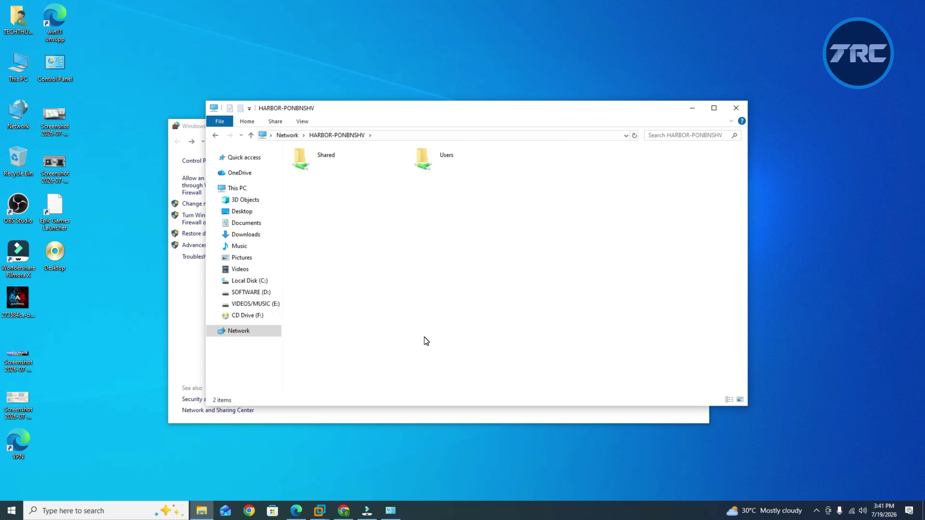
# - Open the Shared folder on HARBOR-PONBNSHV and check which drives This PC lists
pyautogui.click(457, 157)
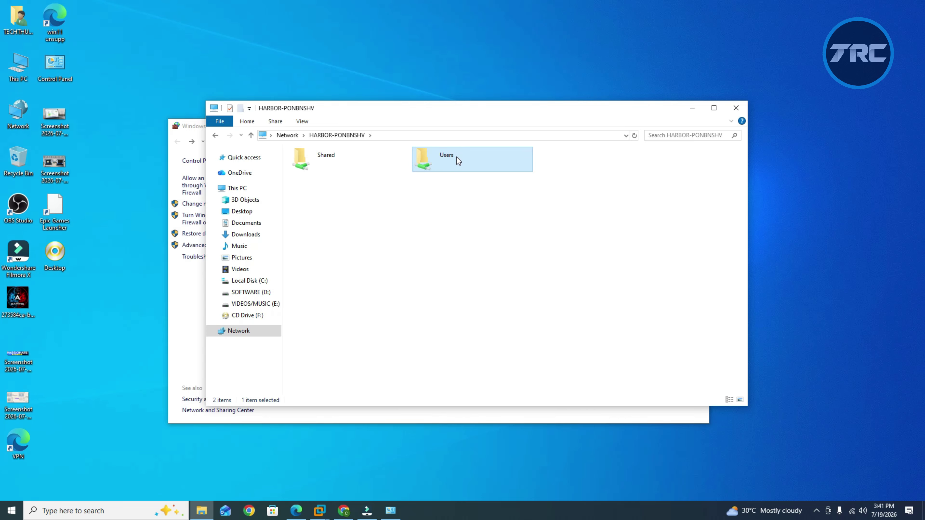
pyautogui.doubleClick(320, 153)
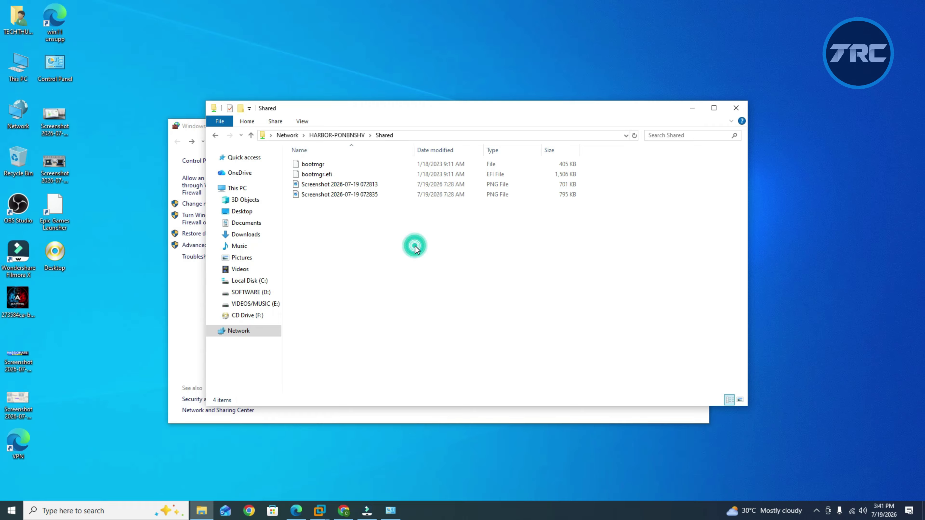
pyautogui.doubleClick(18, 64)
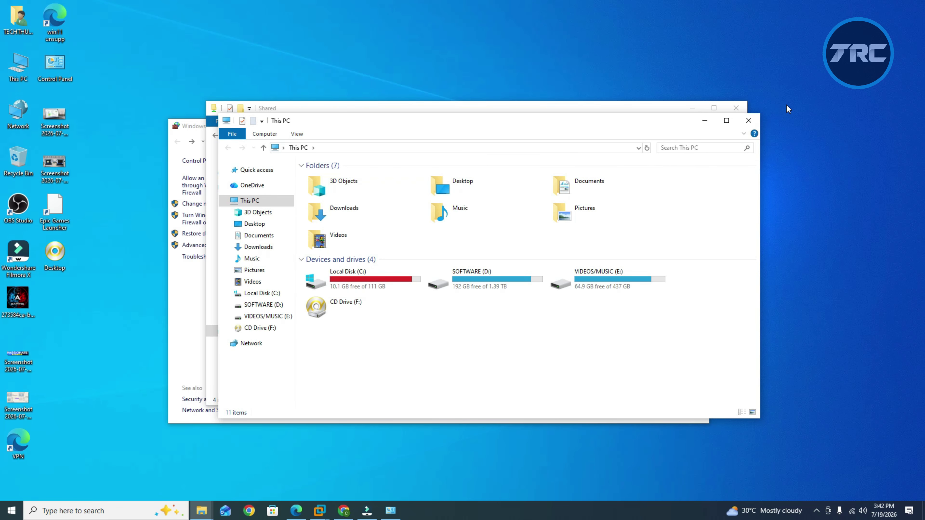
pyautogui.click(749, 120)
# - Return to HARBOR-PONBNSHV's shares and map the Shared folder as network drive Z: with reconnect at sign-in
pyautogui.click(216, 136)
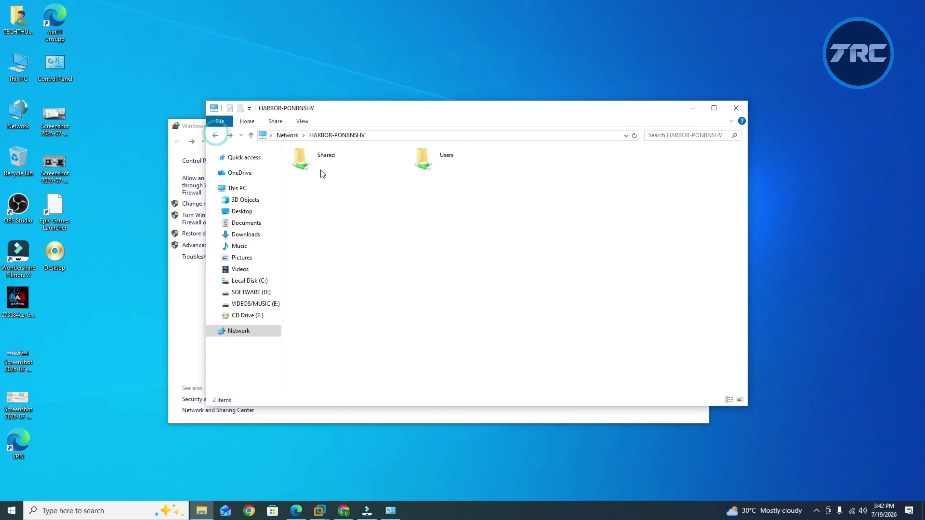
pyautogui.rightClick(314, 163)
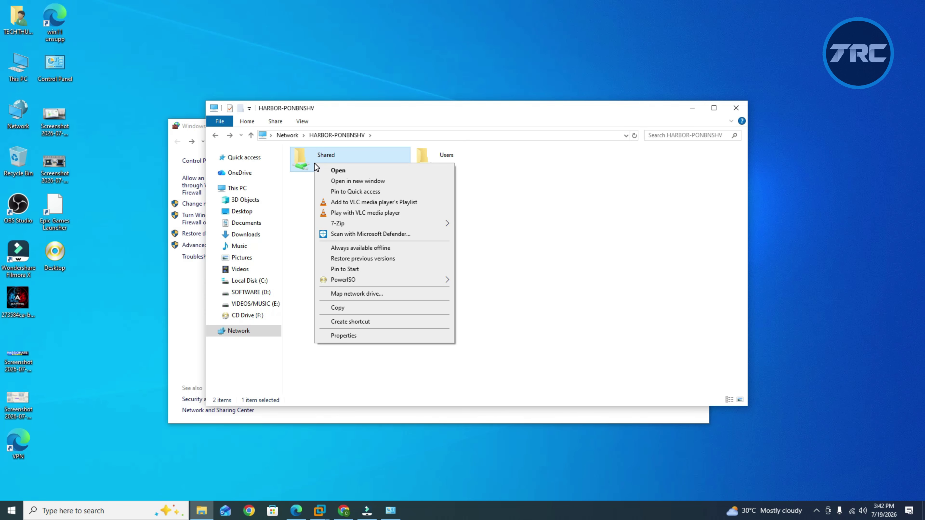
pyautogui.click(352, 293)
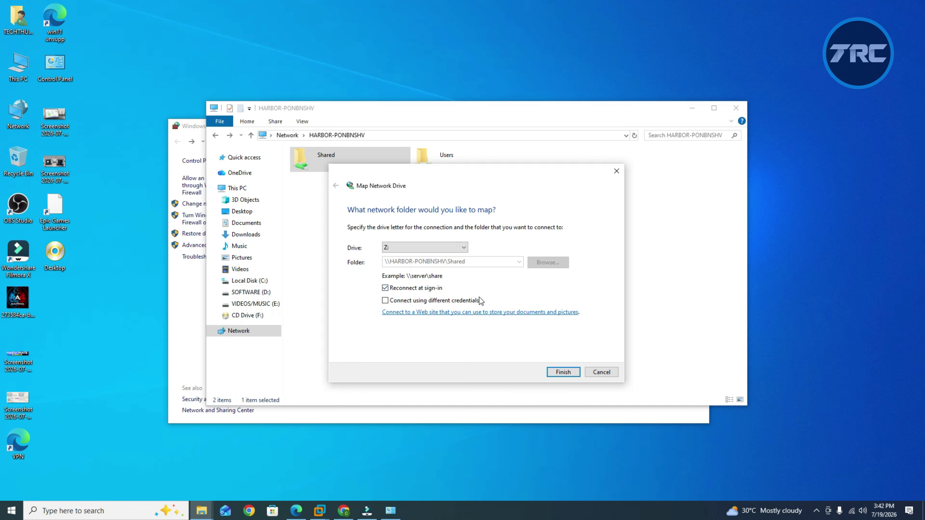
pyautogui.click(563, 372)
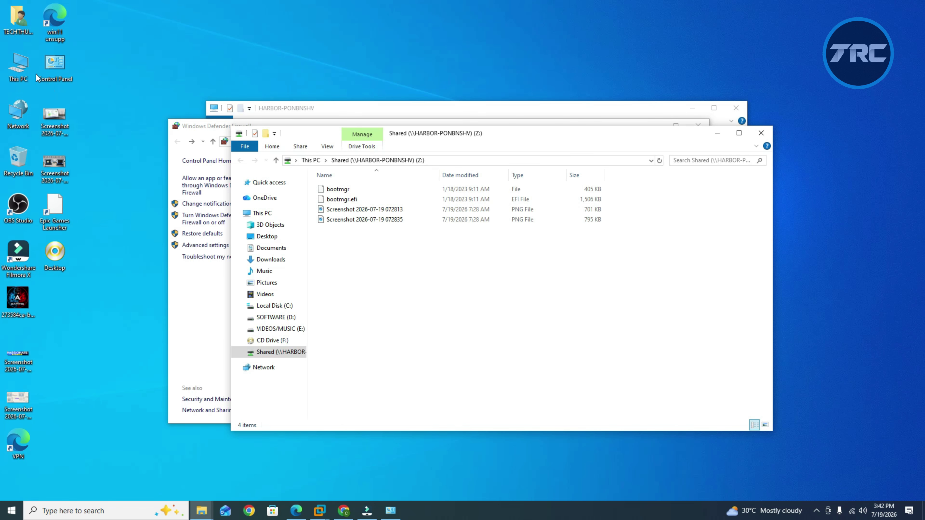
# - Open This PC, check the mapped Z: drive under the network locations, and move the window higher on the desktop
pyautogui.doubleClick(28, 73)
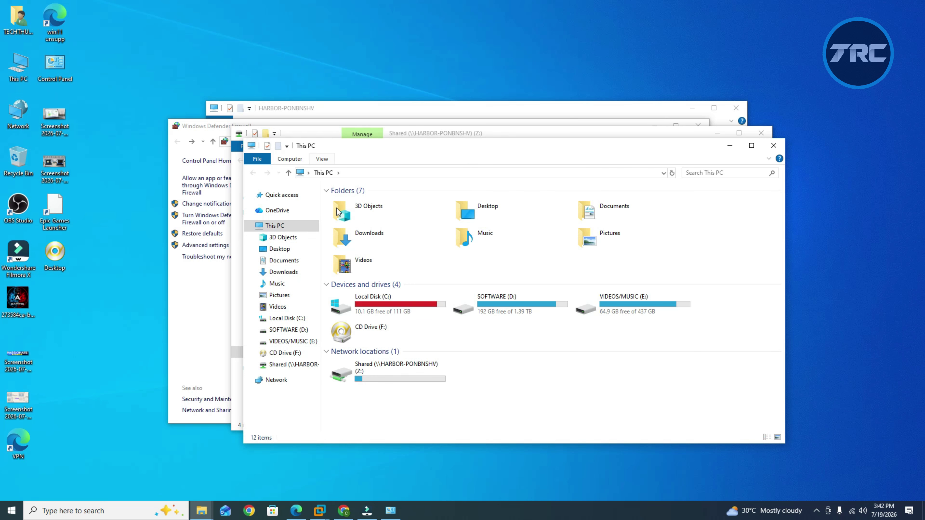
pyautogui.click(405, 373)
pyautogui.moveTo(440, 138); pyautogui.dragTo(439, 90)
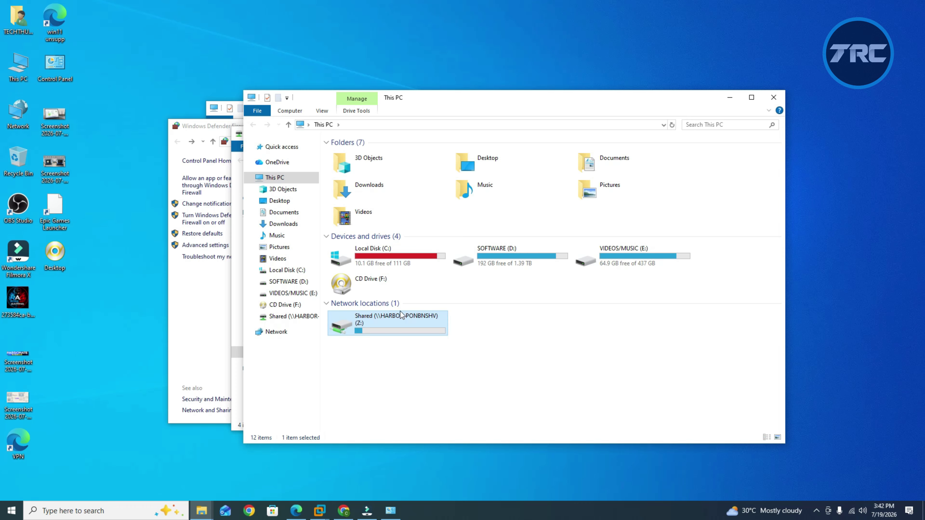
pyautogui.click(420, 348)
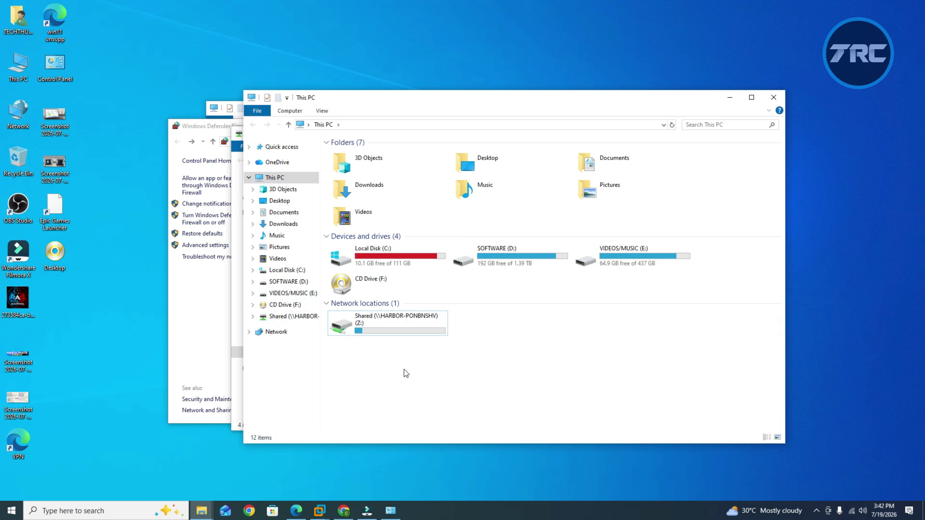